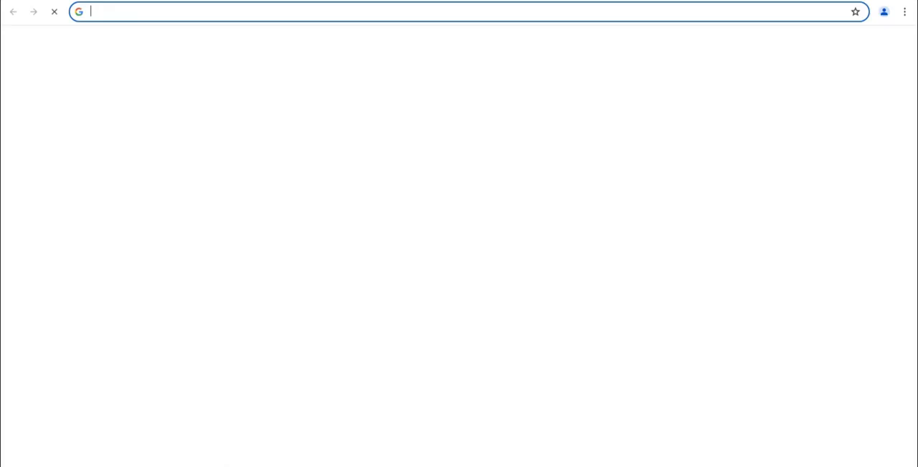
- Open the website fiverr.com in the browser
left_click(459, 11)
type("fiverr")
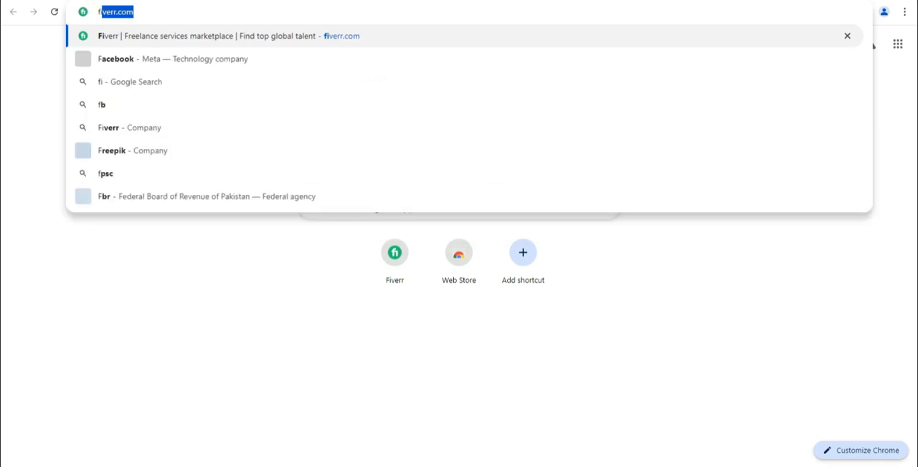
type(".com")
key("Return")
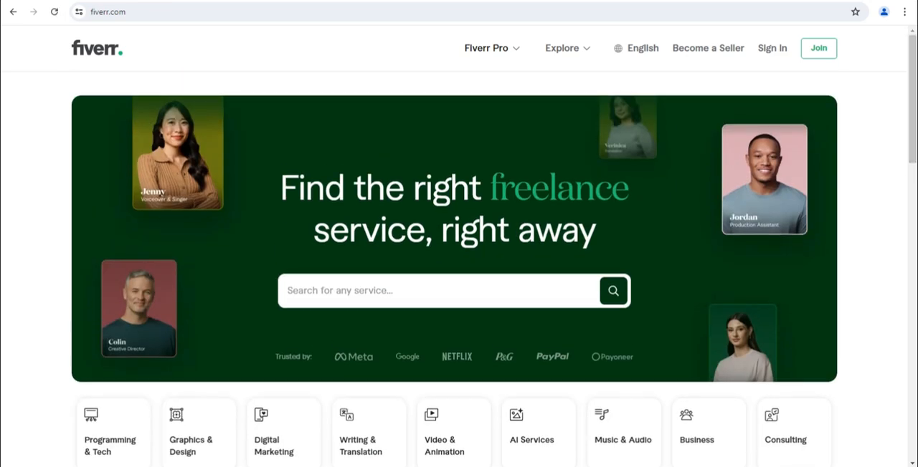
- Start joining Fiverr with an email sign-up and enter the account's e-mail address
left_click(818, 48)
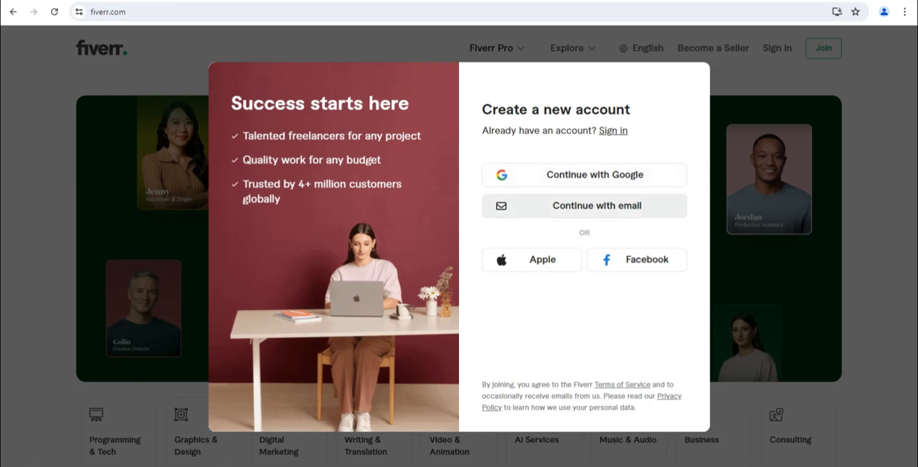
left_click(596, 206)
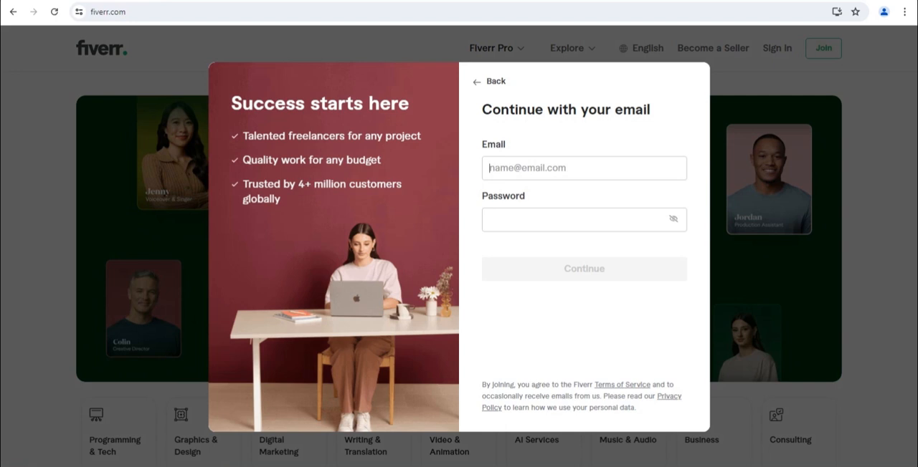
left_click(584, 169)
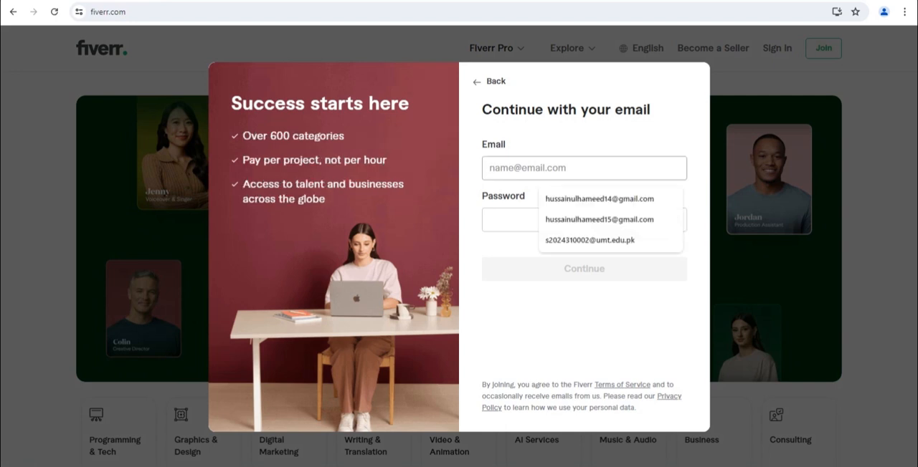
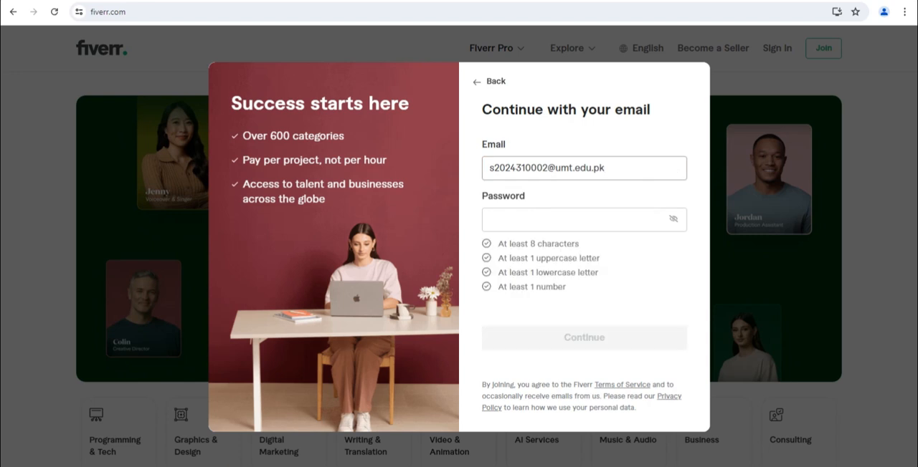
- Enter an account password that meets all listed requirements and continue the sign-up
left_click(585, 220)
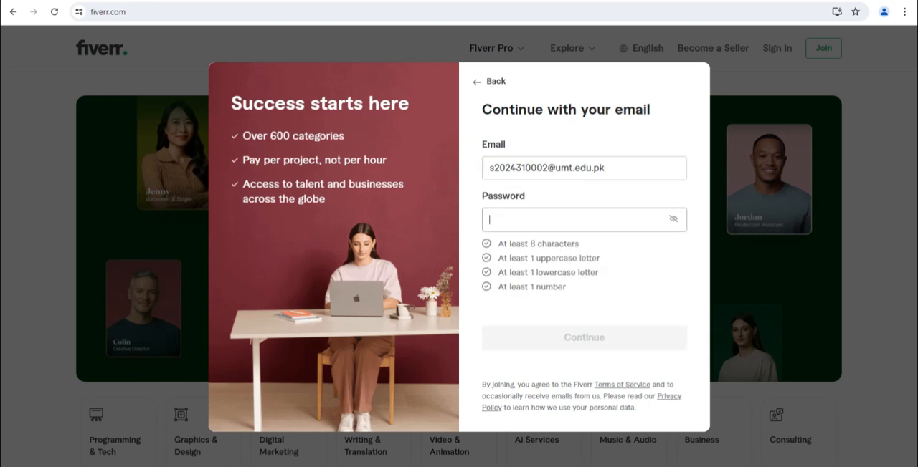
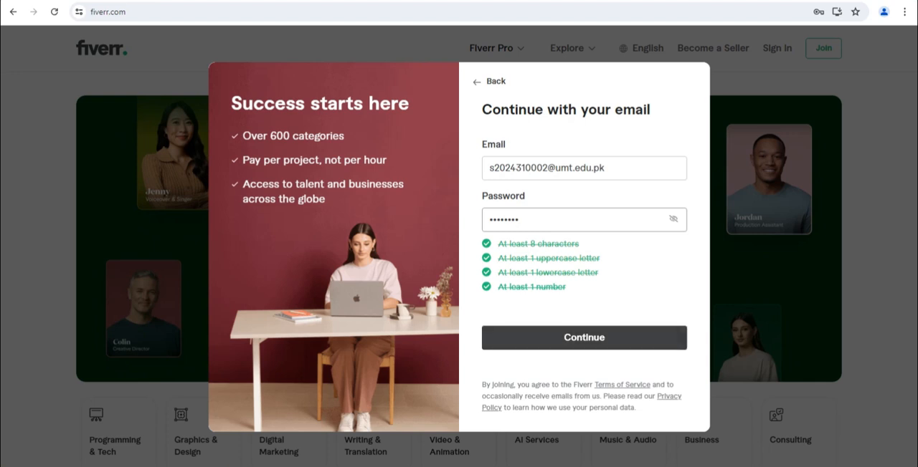
left_click(583, 337)
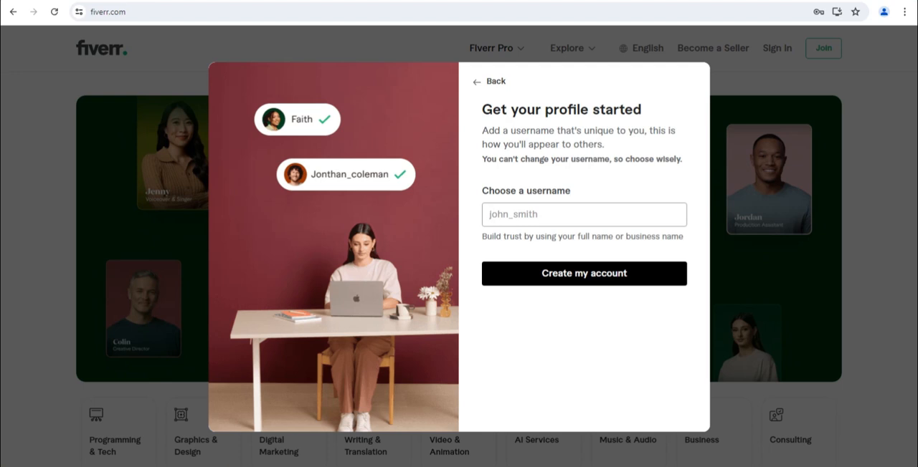
- Choose an available username based on the person's own name and create the account
left_click(583, 214)
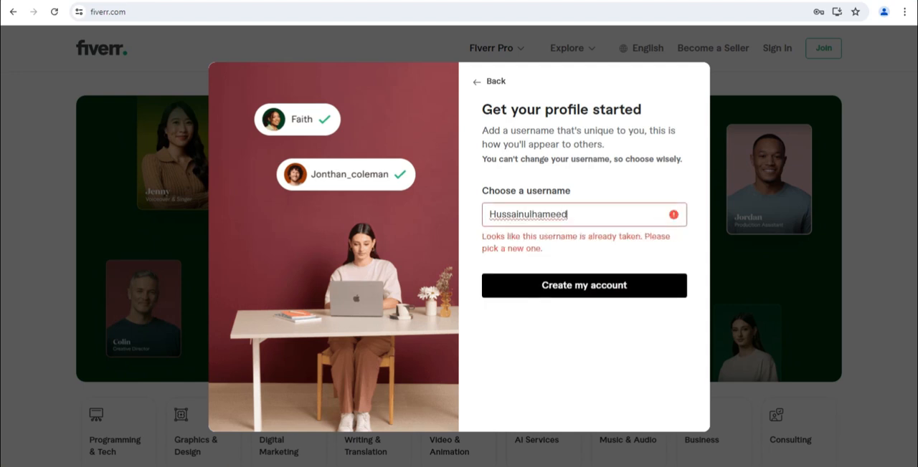
type("Inam")
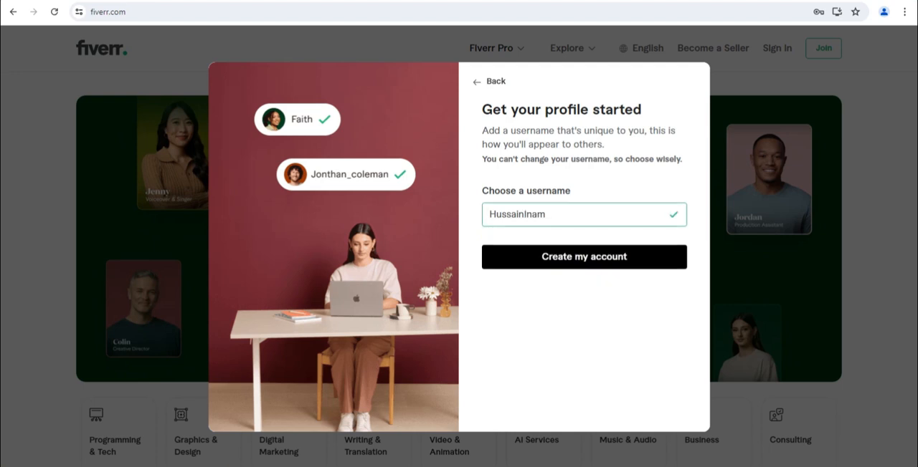
key("Return")
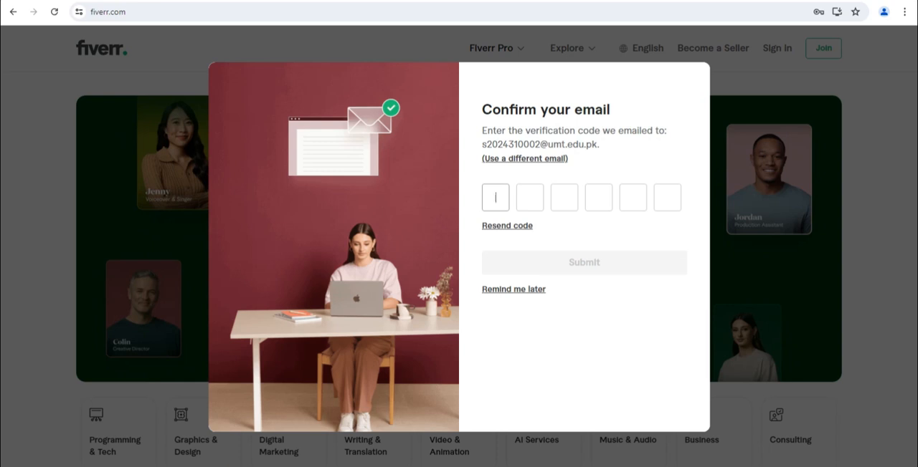
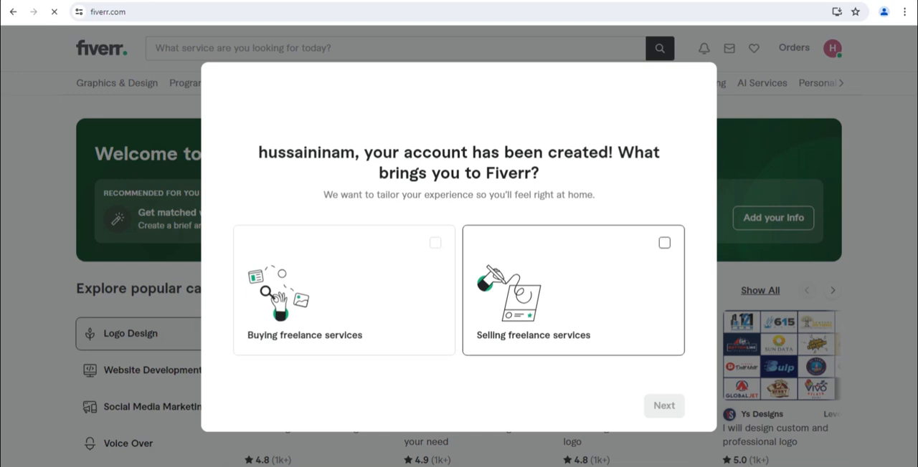
- Answer the onboarding questions with Selling freelance services, Solo freelancer and I'm just getting started, and finish them
left_click(664, 243)
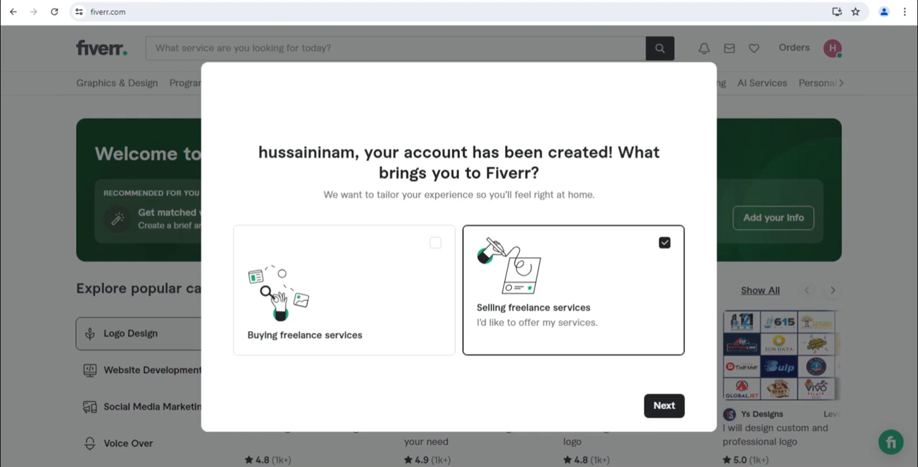
left_click(663, 406)
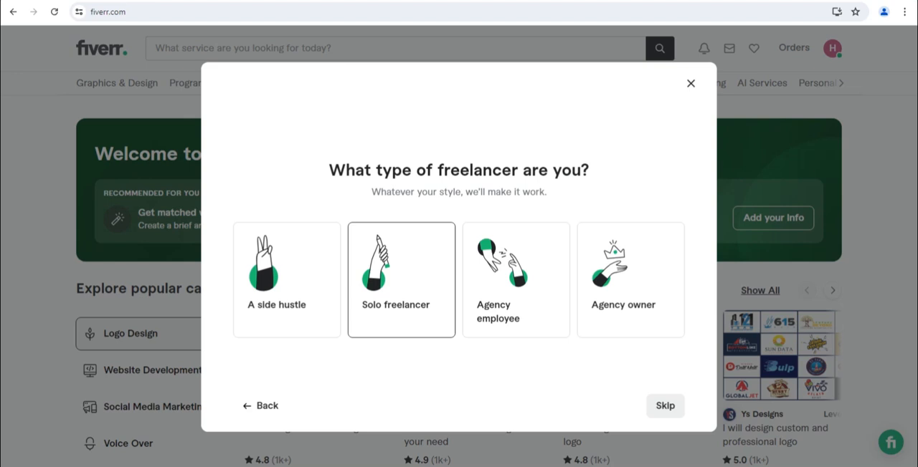
left_click(401, 280)
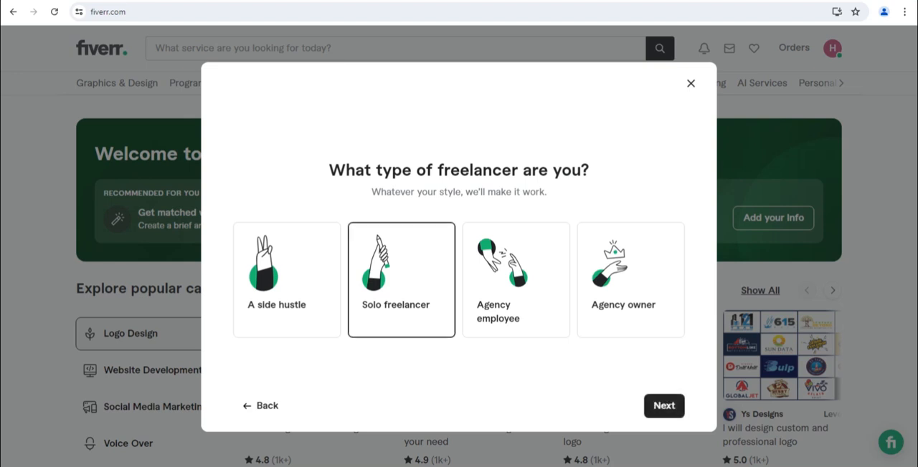
left_click(665, 406)
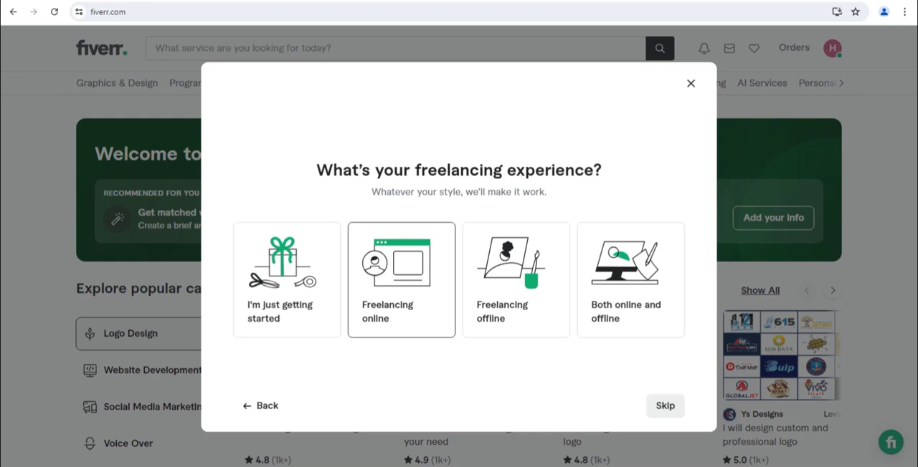
left_click(287, 280)
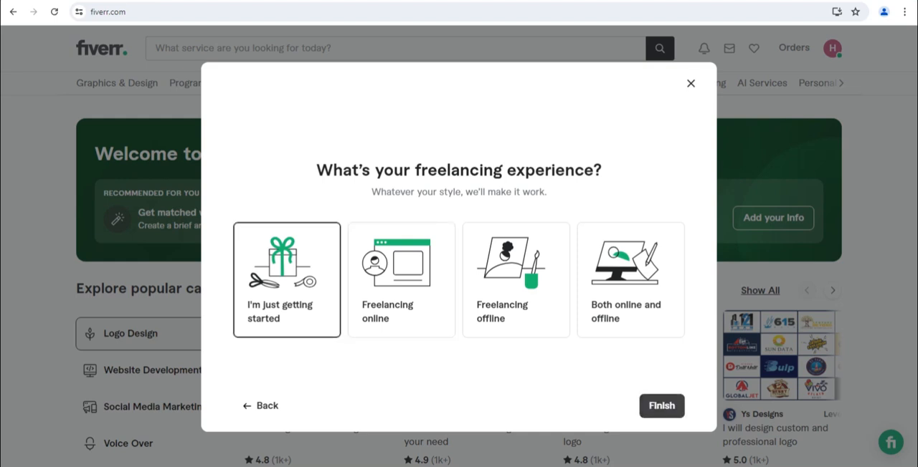
left_click(661, 406)
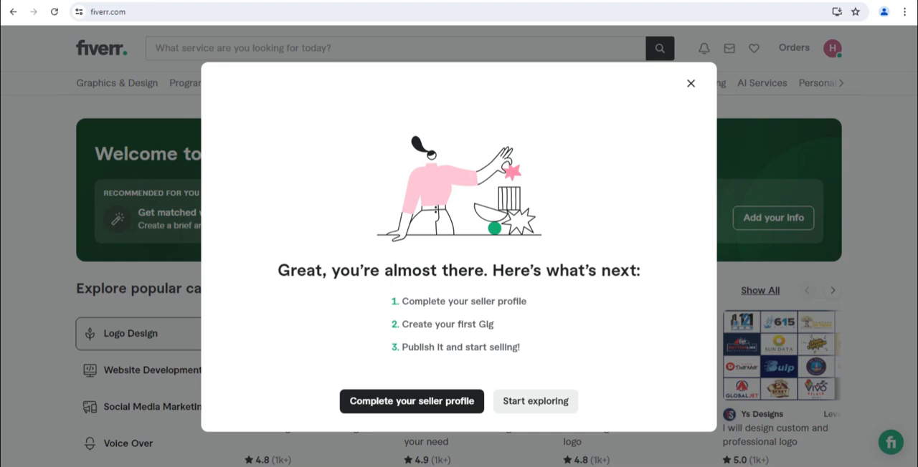
mouse_move(408, 301)
left_mouse_down()
mouse_move(518, 301)
mouse_move(422, 301)
left_mouse_up()
left_click(518, 302)
left_click(423, 302)
left_click_drag(409, 302, 515, 302)
left_click(515, 302)
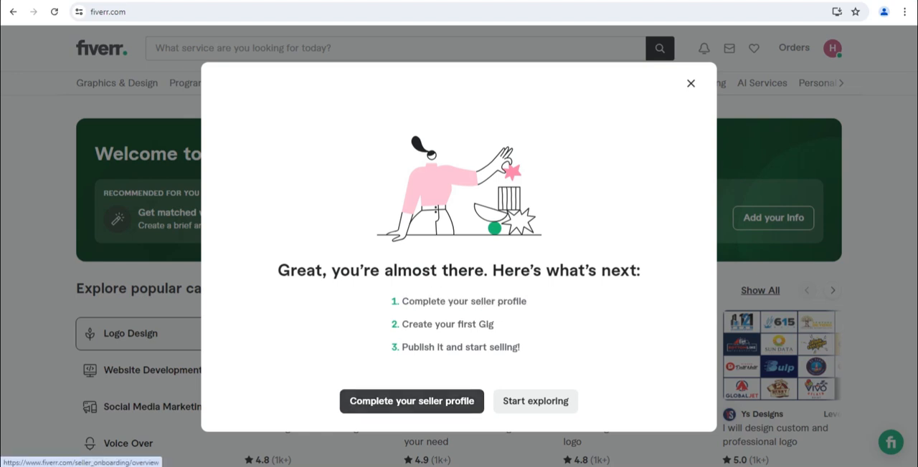
- Start completing the seller profile and continue through the overview and advice pages to the Personal Info form
left_click(412, 402)
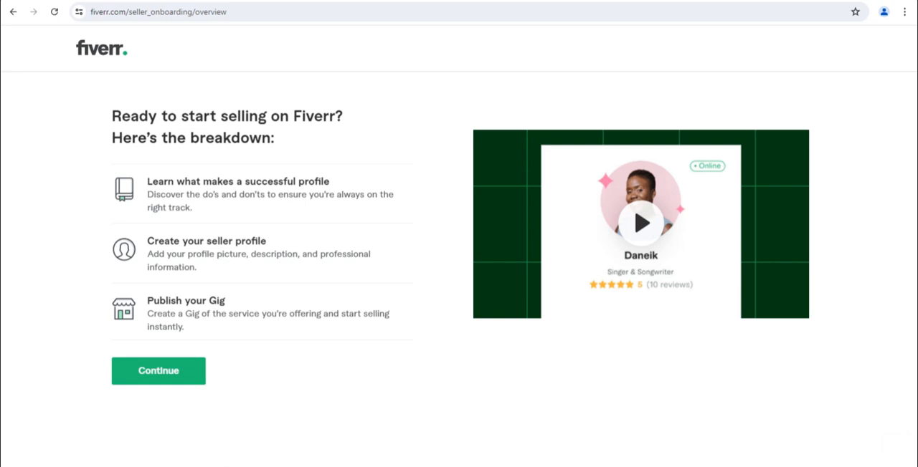
left_click(159, 371)
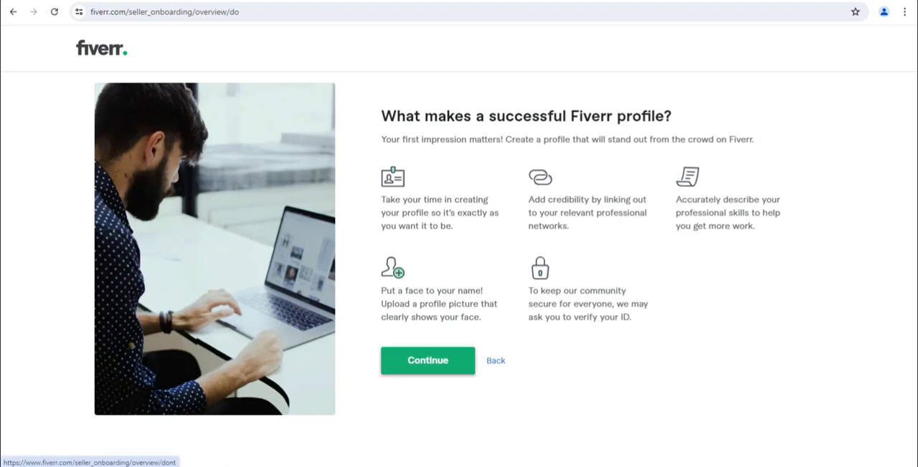
left_click(427, 361)
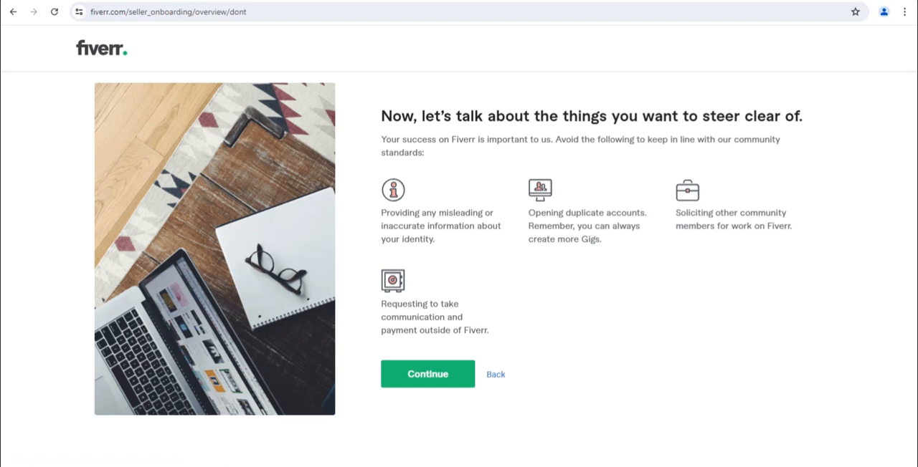
left_click_drag(387, 304, 465, 331)
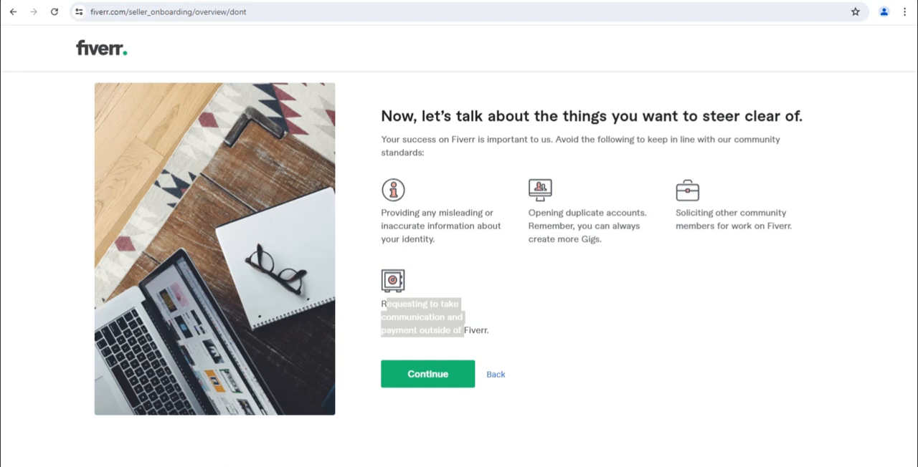
left_click(466, 331)
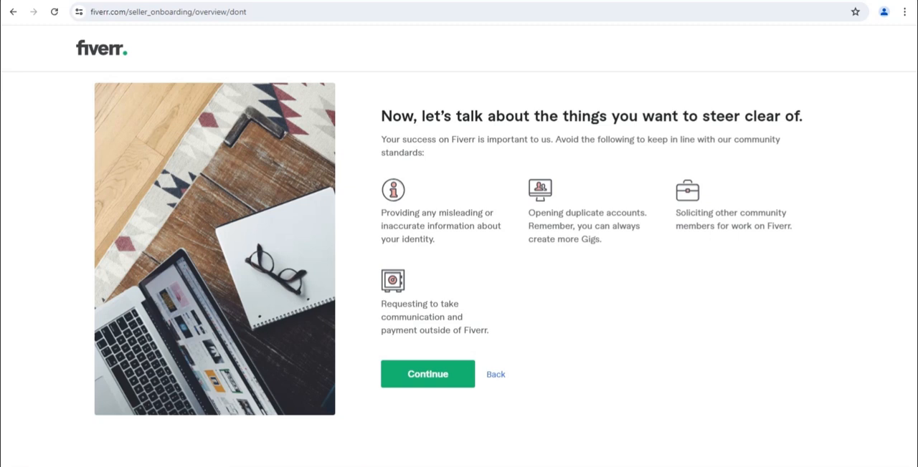
left_click(451, 374)
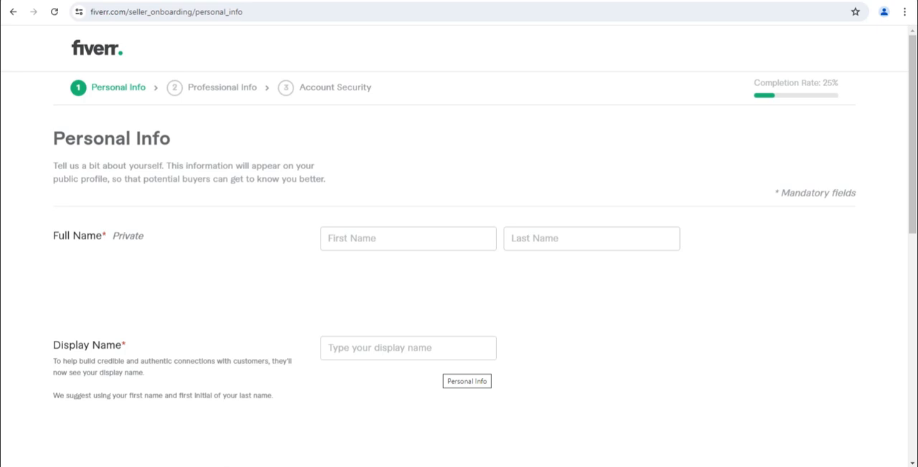
- Enter the person's first and last name under Full Name, and shorten the display name to the first name only
scroll(459, 244, "down", 7)
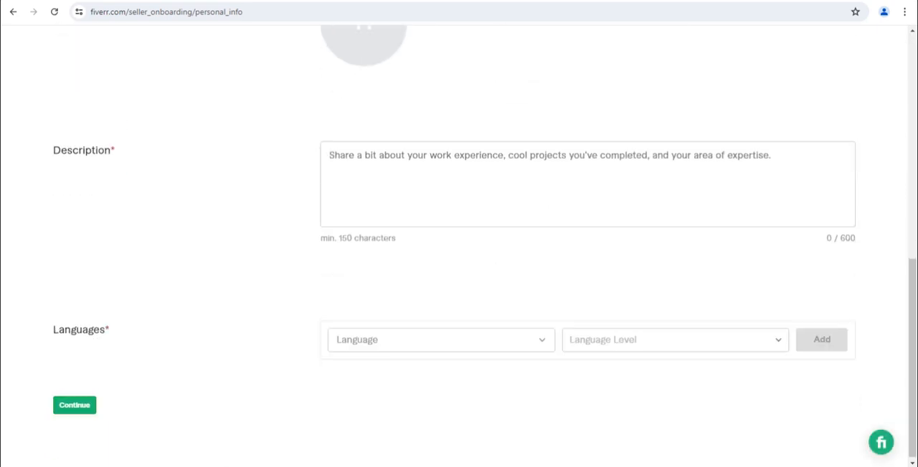
scroll(459, 244, "up", 7)
scroll(459, 244, "down", 1)
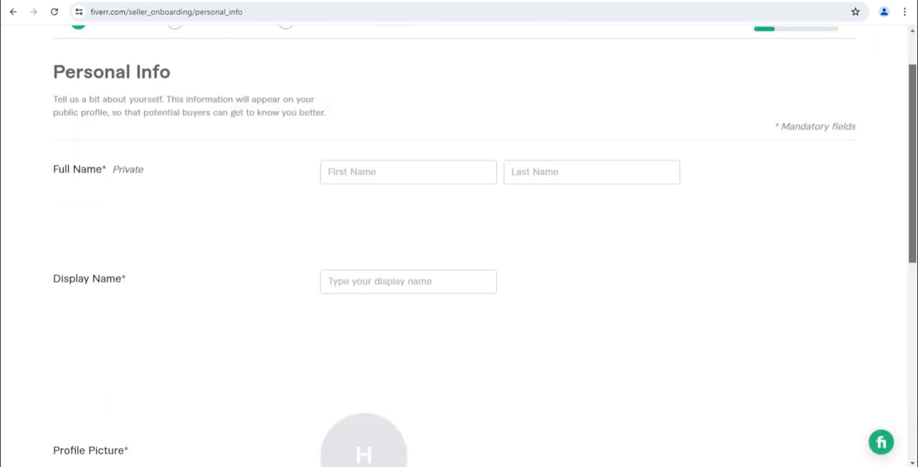
scroll(459, 244, "down", 8)
scroll(458, 244, "up", 9)
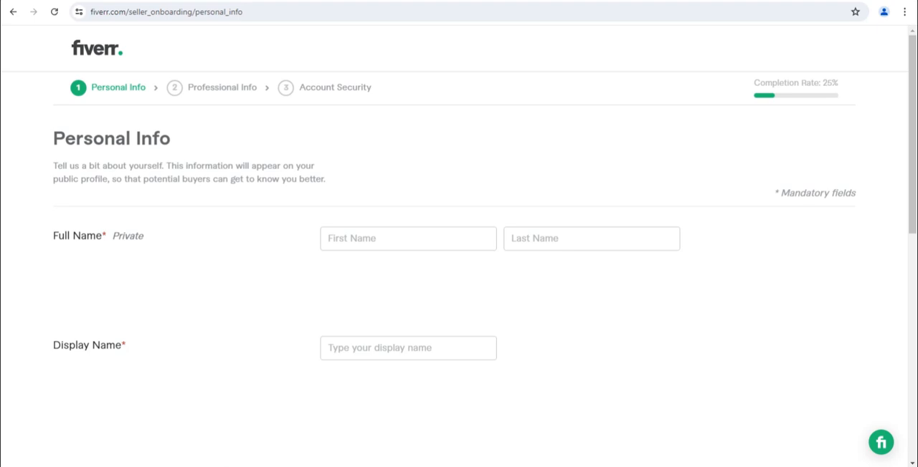
scroll(459, 251, "down", 2)
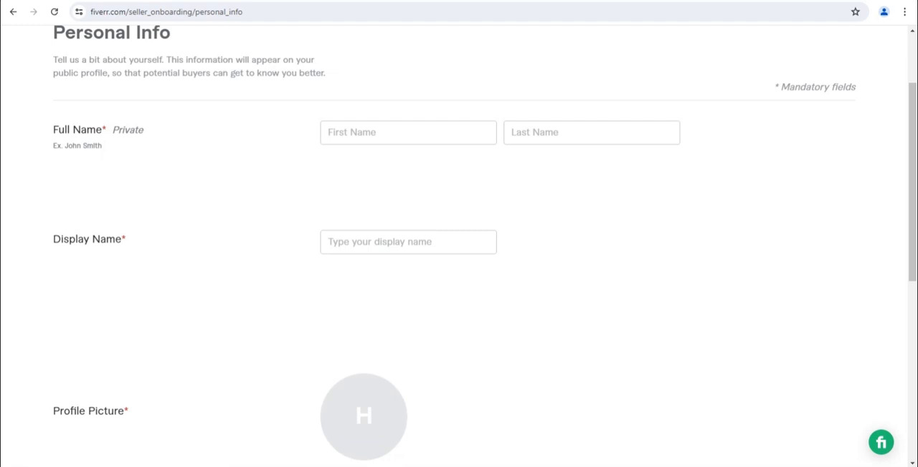
left_click(408, 133)
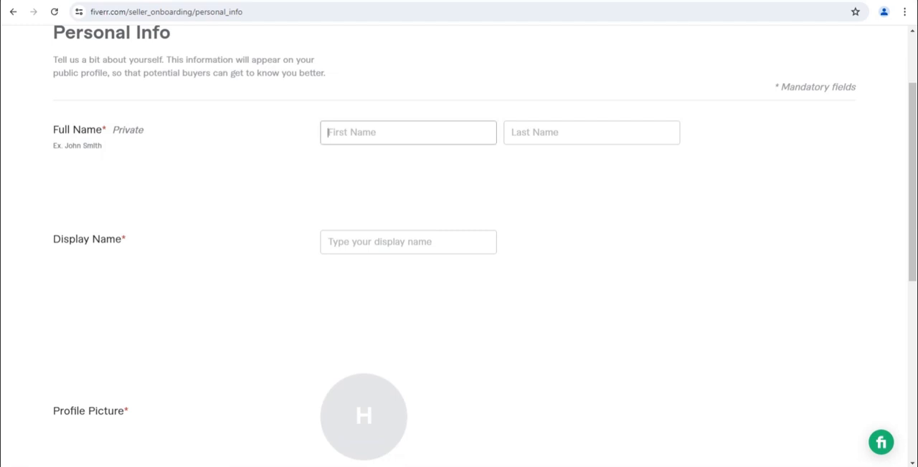
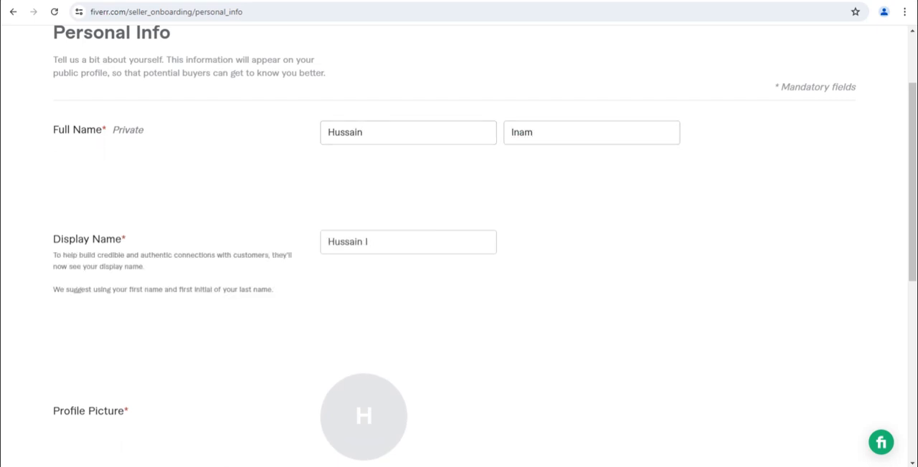
scroll(459, 250, "down", 1)
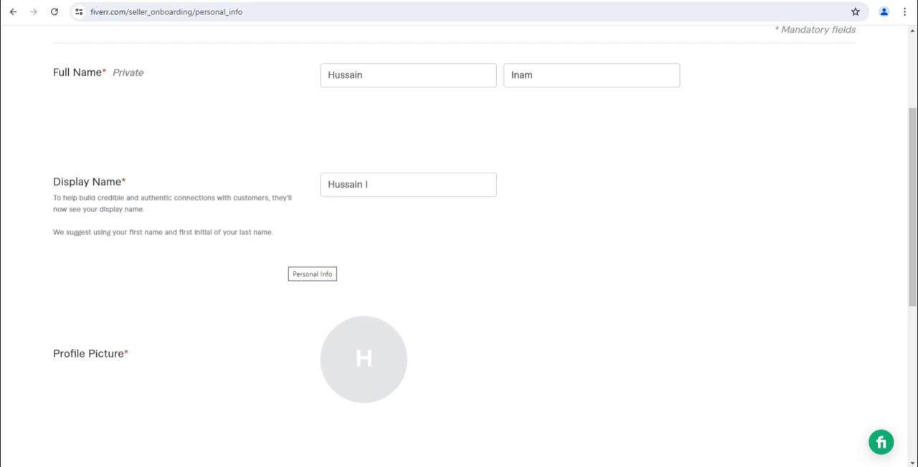
left_click(368, 185)
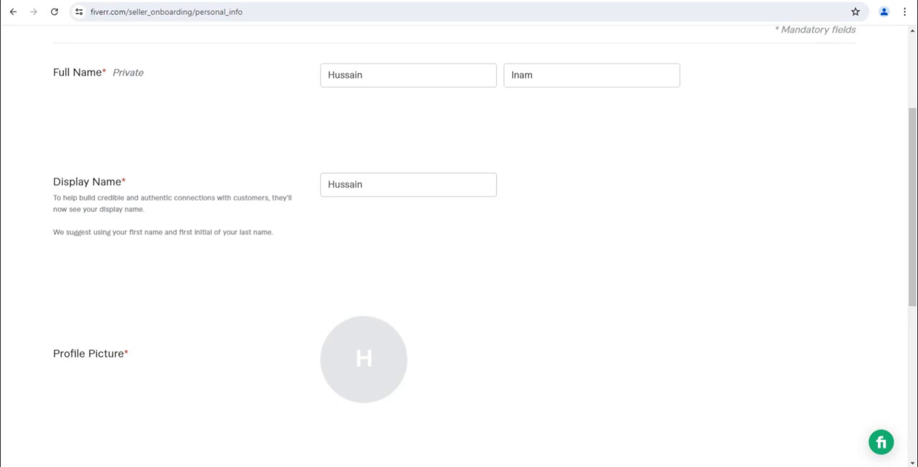
- Upload the portrait photo from the Desktop folder as the profile picture
scroll(459, 251, "down", 1)
scroll(459, 250, "down", 2)
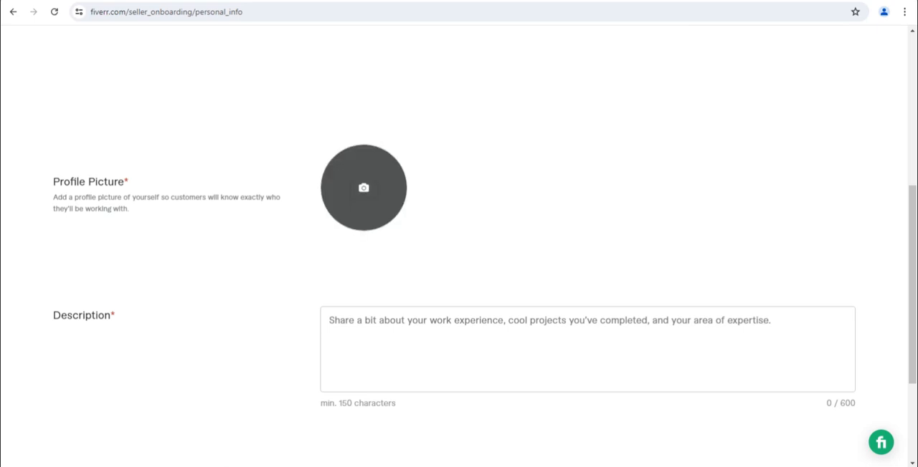
left_click(363, 188)
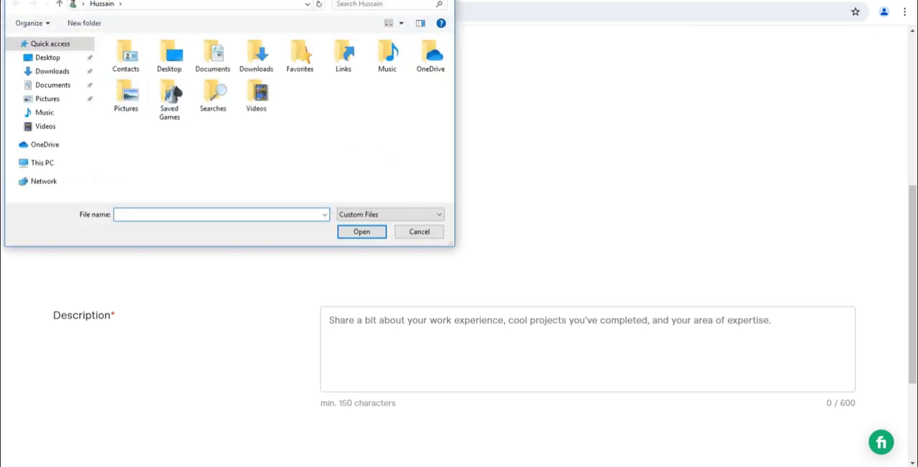
left_click(48, 58)
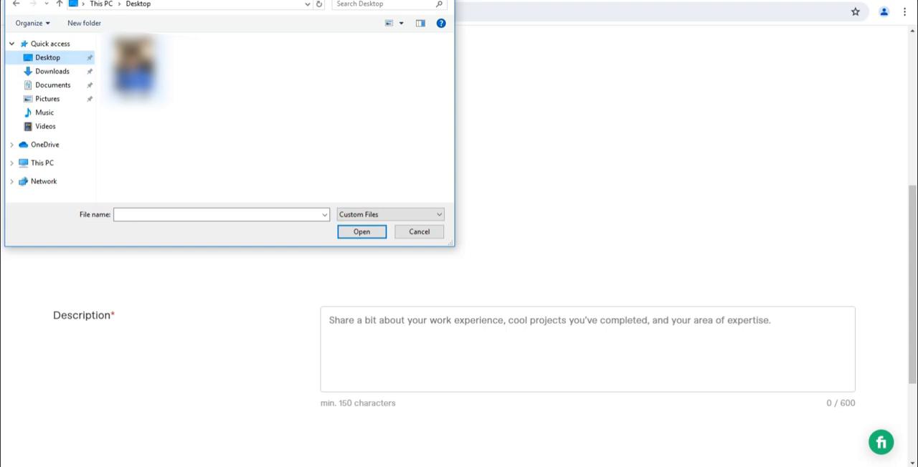
double_click(134, 68)
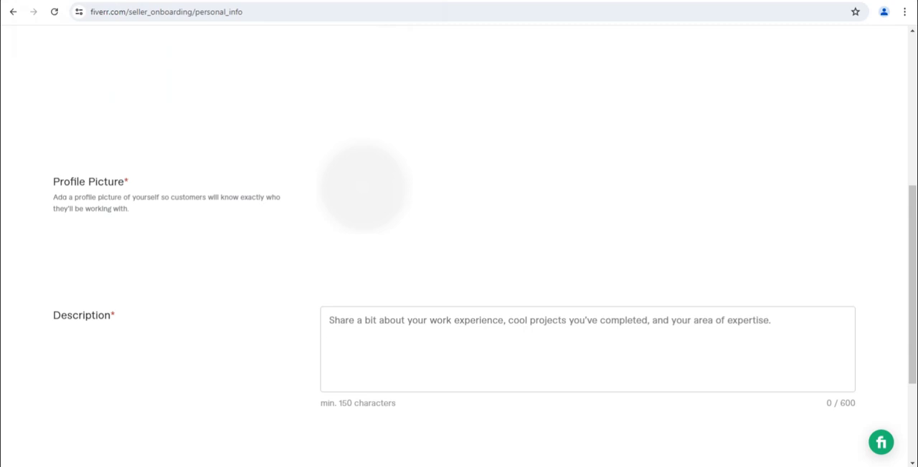
- Write a profile description about local freelance work, aiming to succeed on Fiverr, five years of experience, and short- and long-term clients in gaming and car industries
scroll(485, 285, "down", 1)
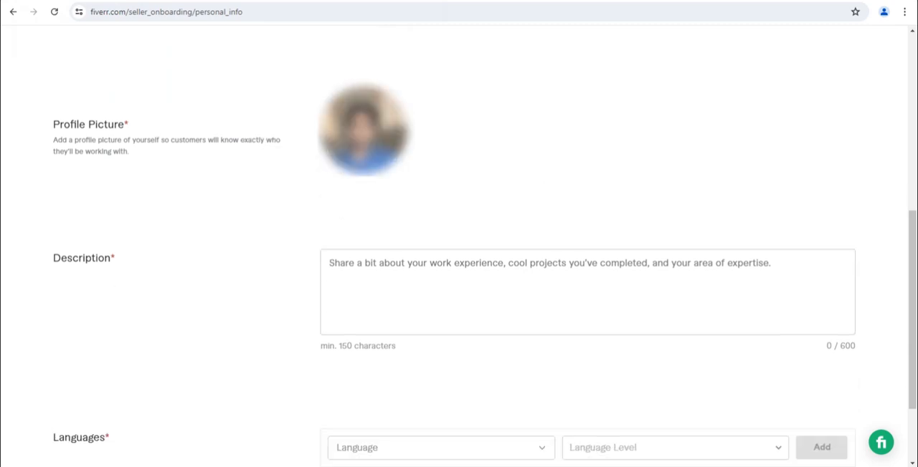
scroll(387, 179, "down", 2)
left_click(401, 166)
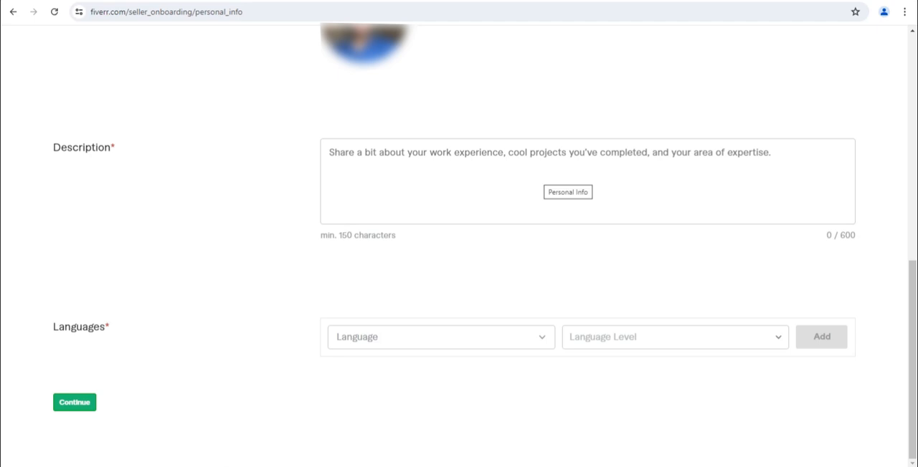
left_click(545, 179)
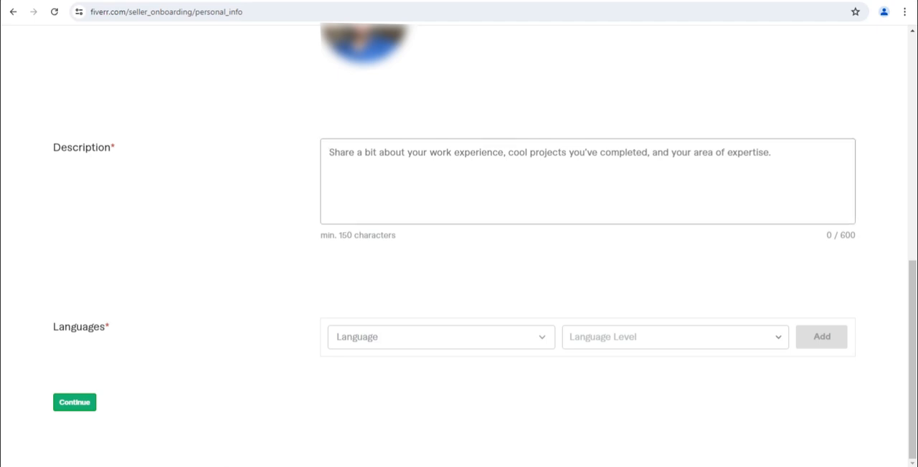
type("Hi, I'm a freelance")
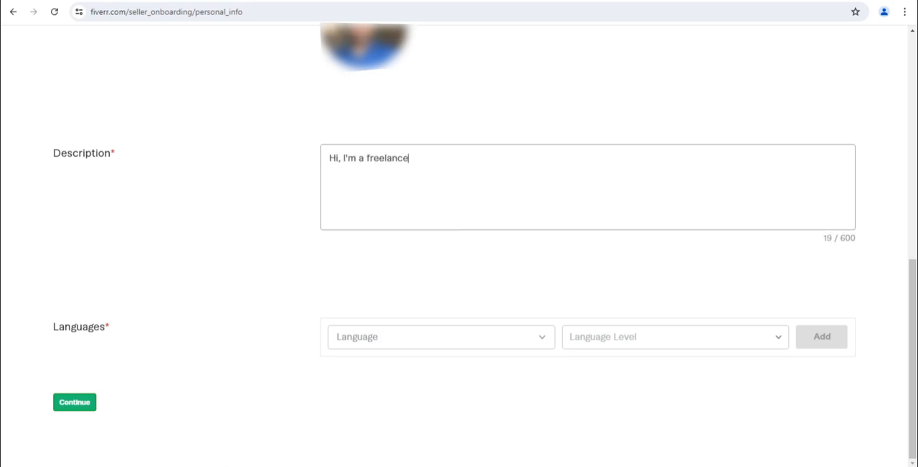
type("r. I have worked locally")
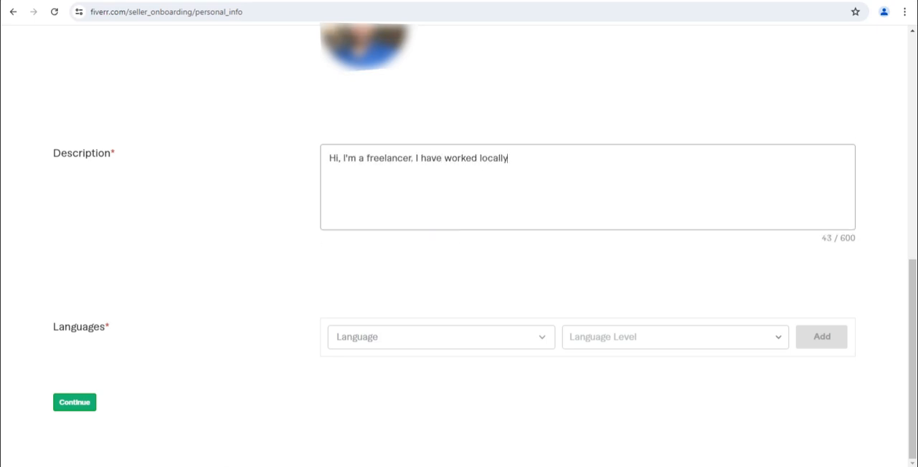
type(" within the curntry and nw")
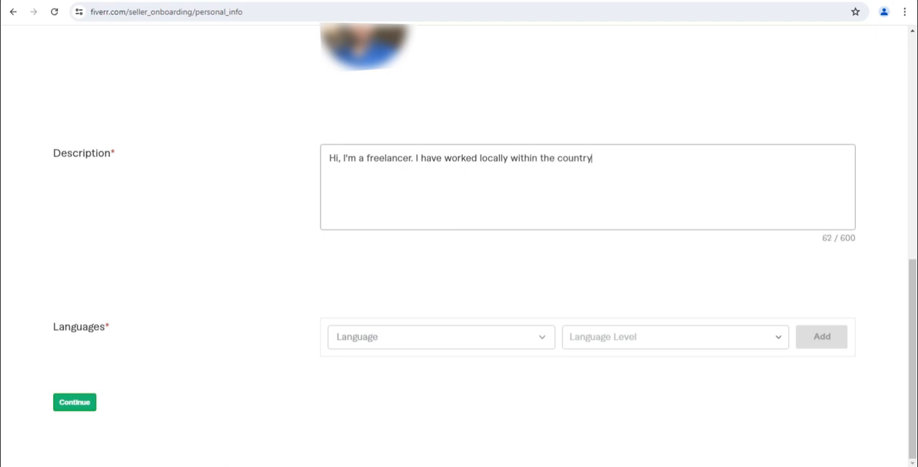
key("BackSpace")
key("BackSpace")
type("ow I am aiming to ")
type("make")
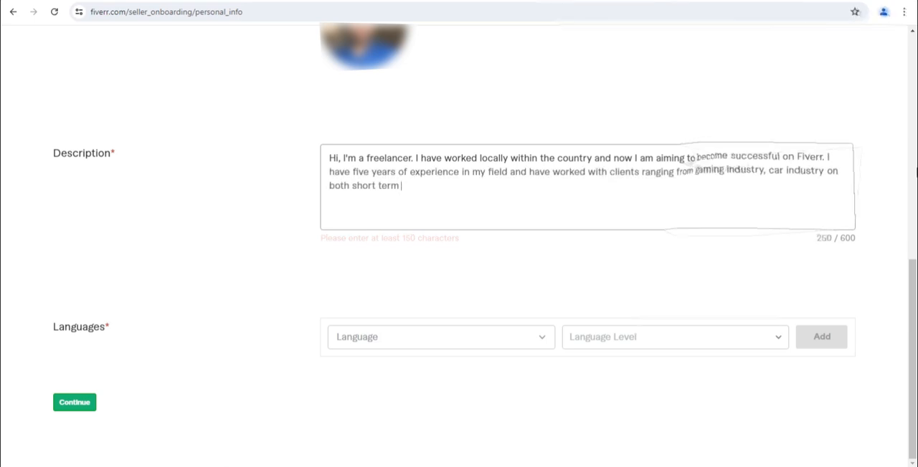
type("and long term basis.")
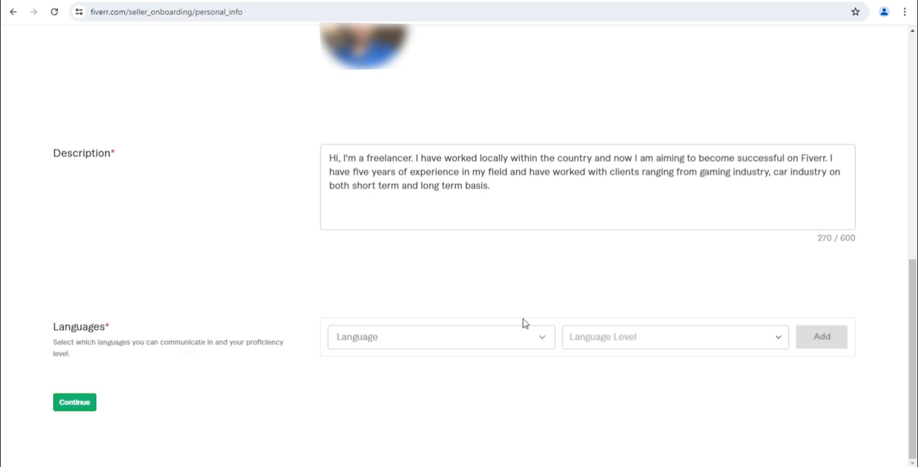
- Add English at the Fluent level to the profile's languages
left_click(526, 349)
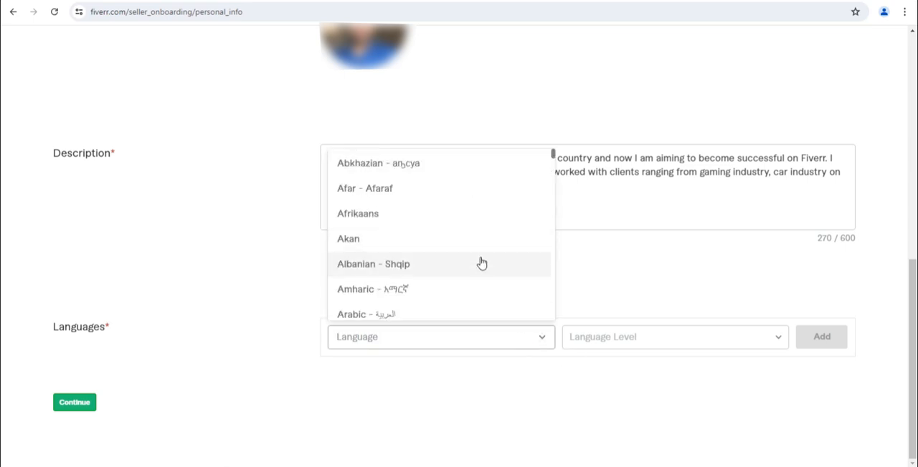
type("u")
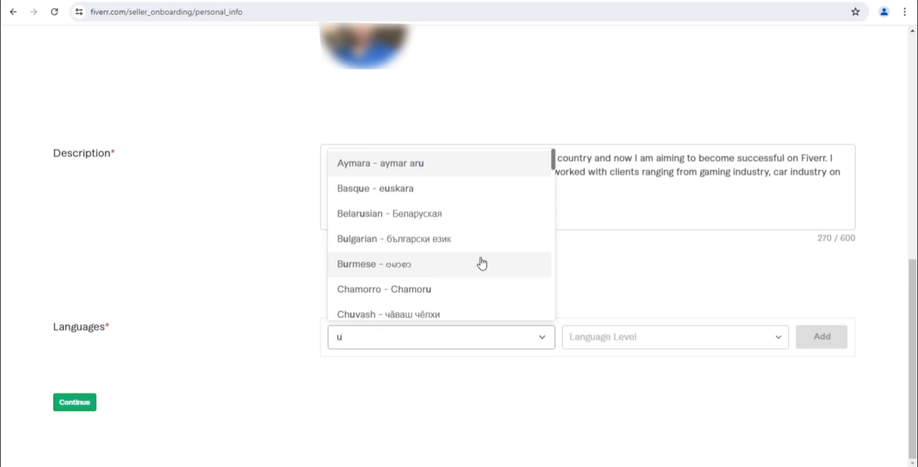
key("BackSpace")
type("eng")
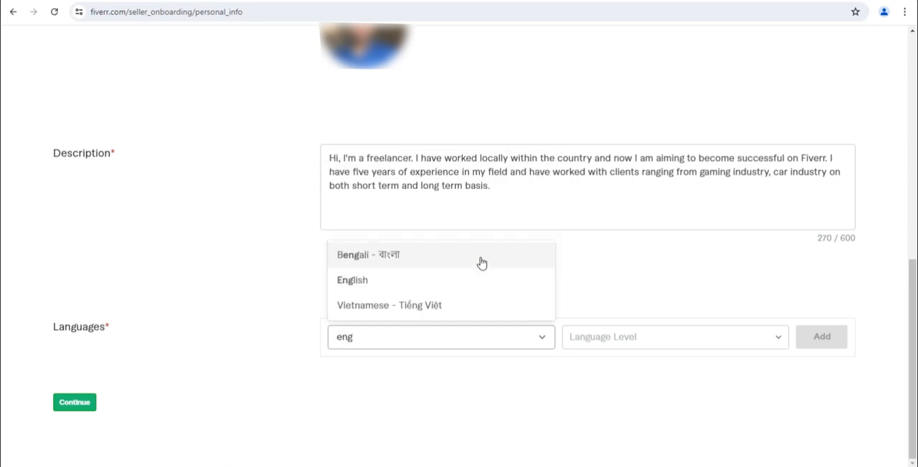
left_click(383, 282)
left_click(631, 347)
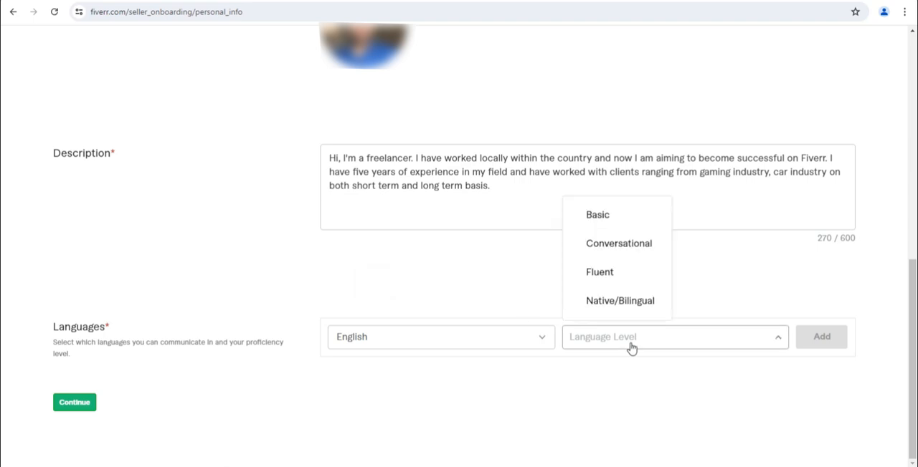
left_click(644, 279)
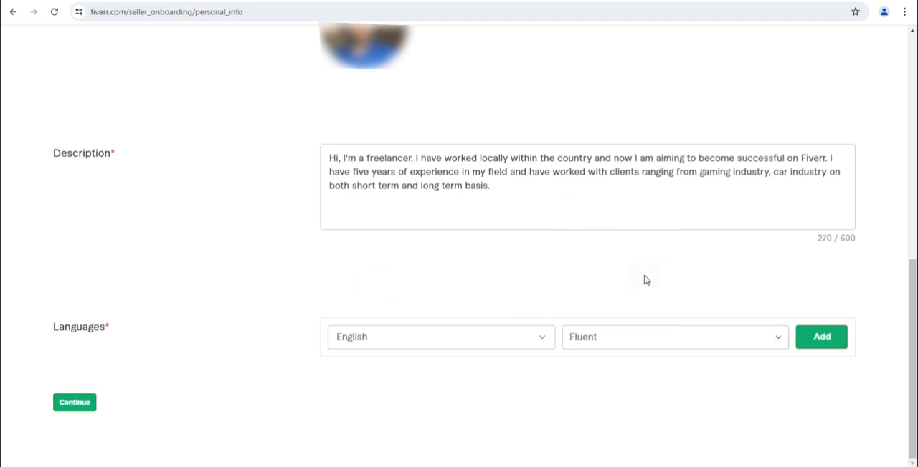
left_click(819, 337)
- Add Urdu as a second profile language at the Native/Bilingual level
left_click(831, 326)
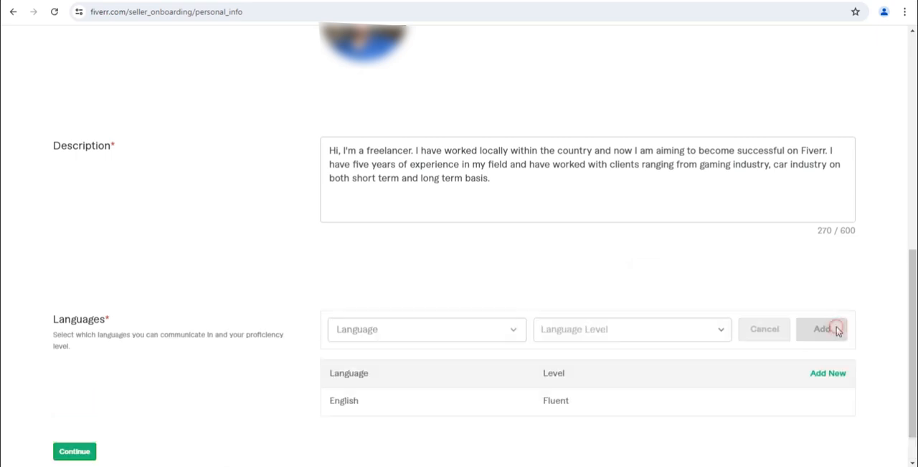
scroll(531, 283, "down", 1)
left_click(503, 288)
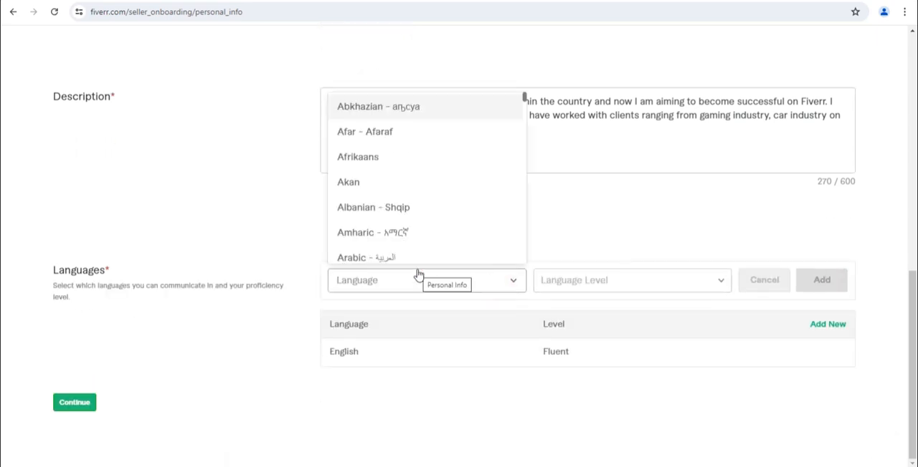
type("urd")
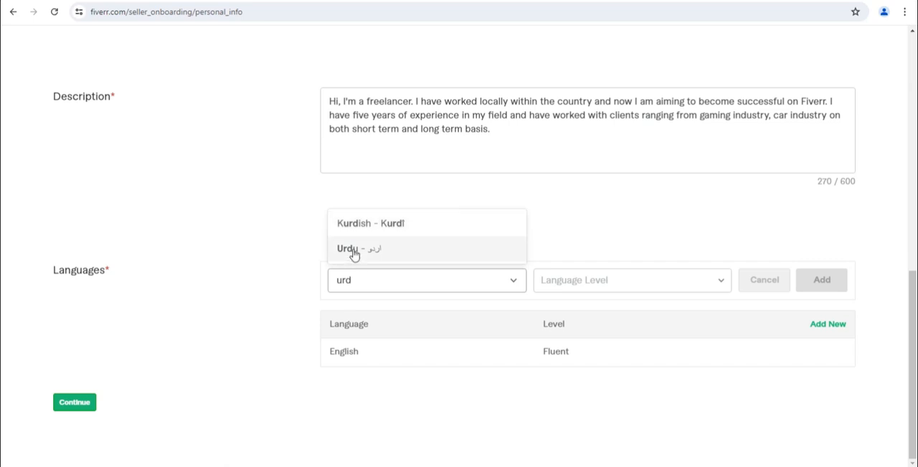
left_click(352, 249)
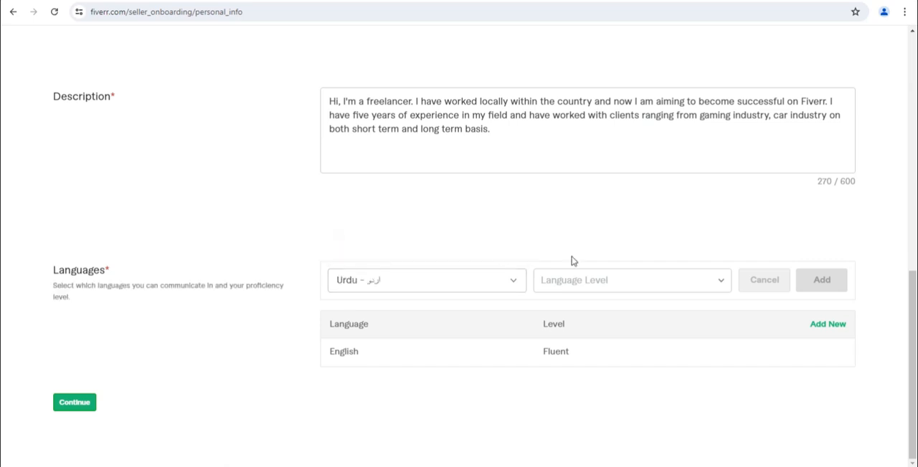
left_click(722, 286)
left_click(578, 405)
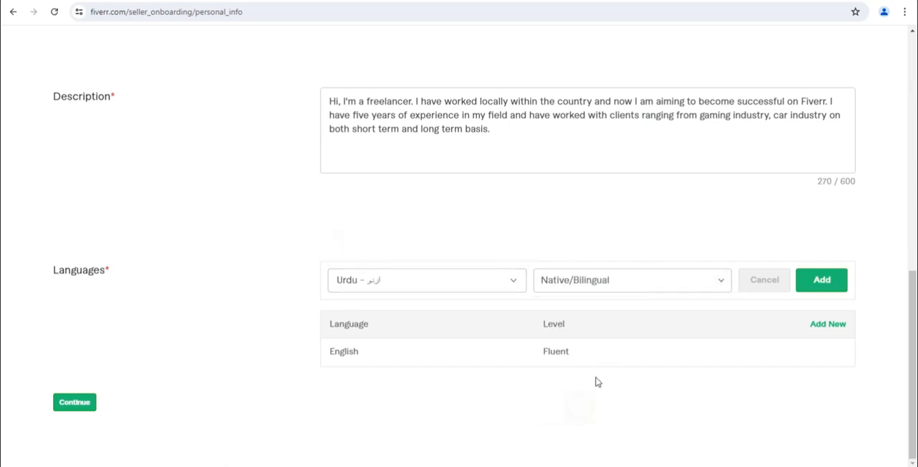
left_click(822, 279)
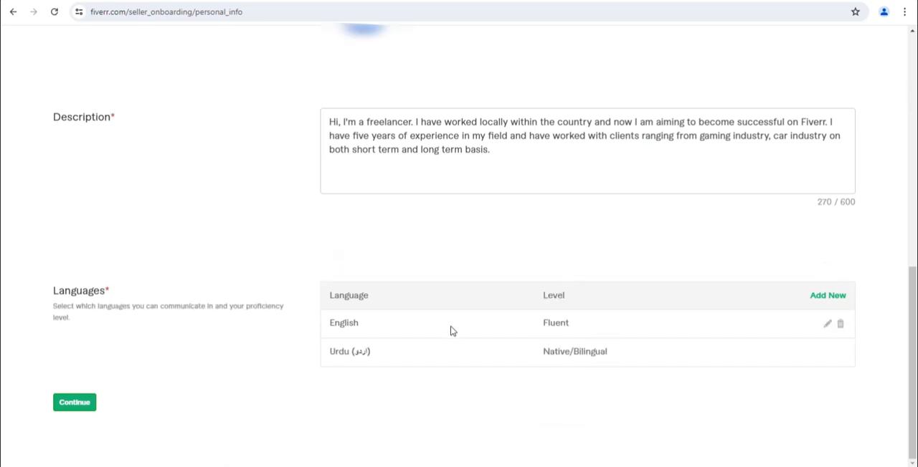
- Check the completed Personal Info form and its completion rate, and continue to the Professional Info page
scroll(450, 331, "up", 6)
scroll(448, 332, "up", 2)
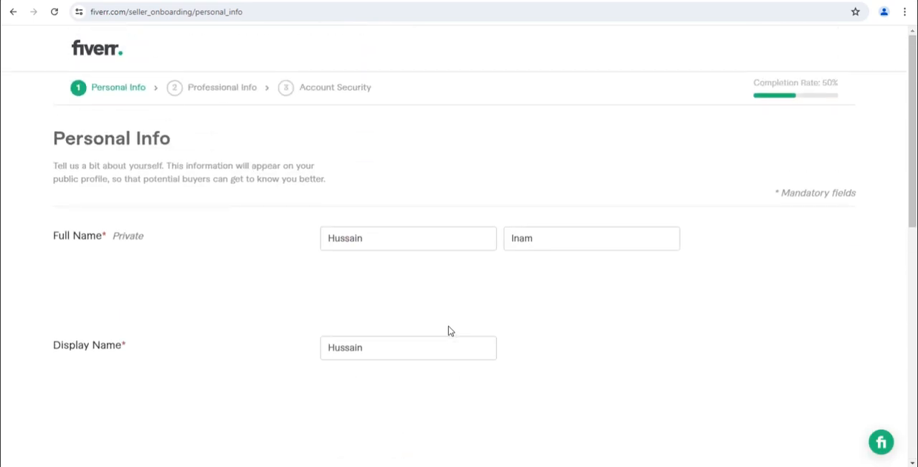
left_click_drag(916, 141, 915, 150)
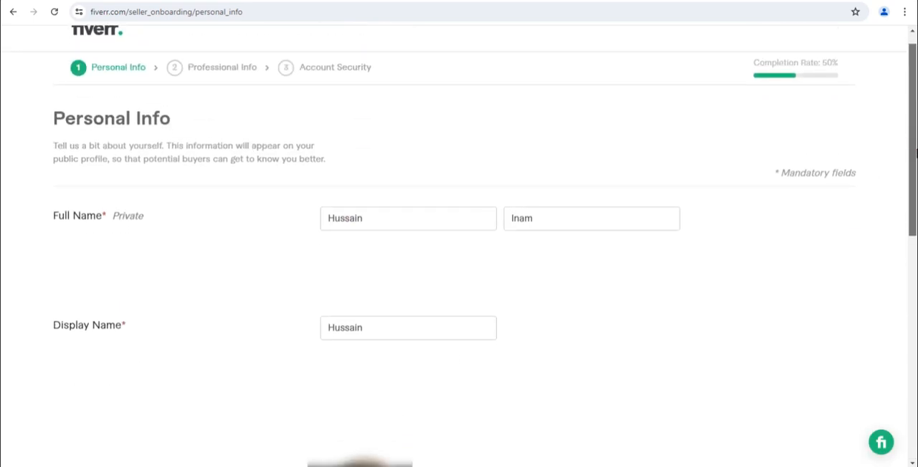
left_click_drag(822, 61, 803, 62)
left_click_drag(916, 140, 914, 365)
left_click(65, 410)
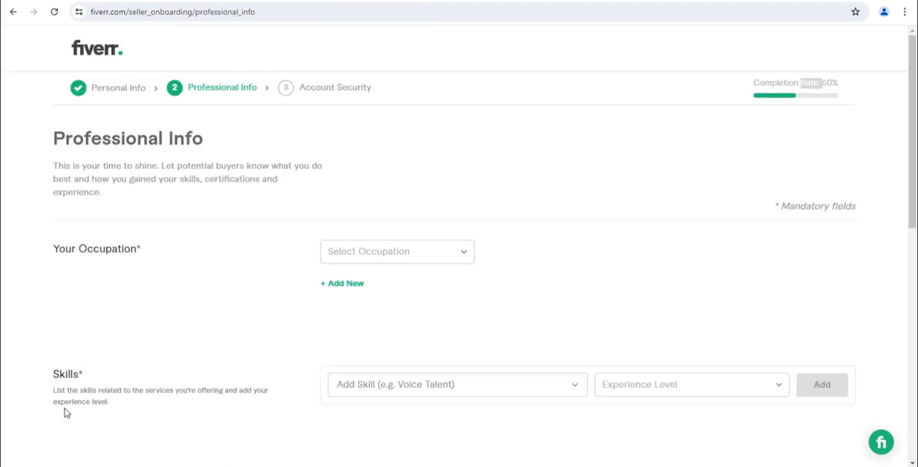
- Look through the Professional Info form's occupation, skills, education, certification and personal website sections and which fields are mandatory
left_click(916, 147)
left_click_drag(916, 147, 915, 139)
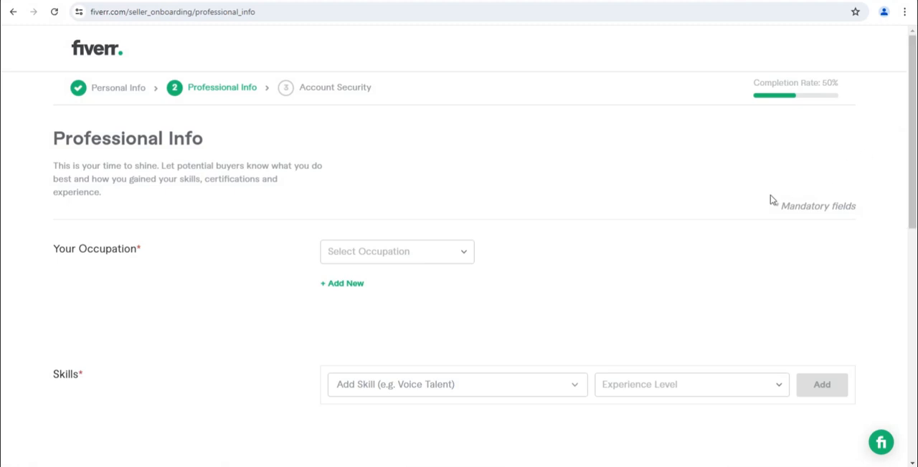
scroll(783, 190, "down", 2)
left_click_drag(100, 105, 143, 111)
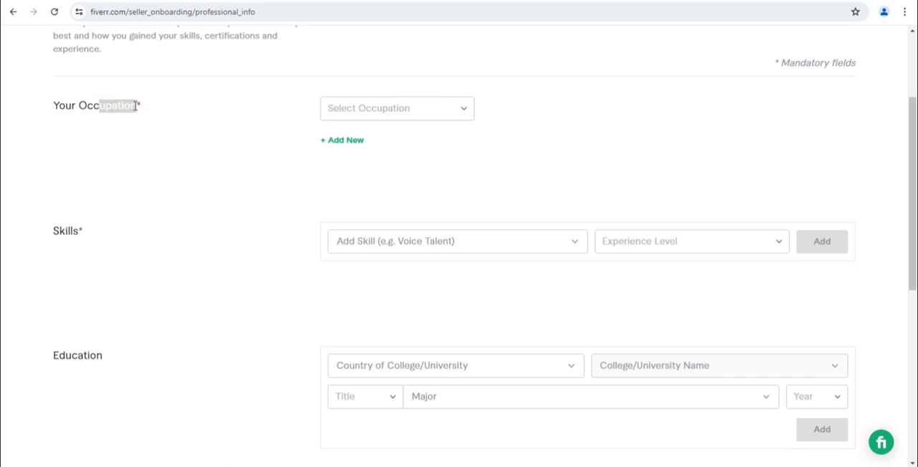
left_click(143, 109)
mouse_move(89, 237)
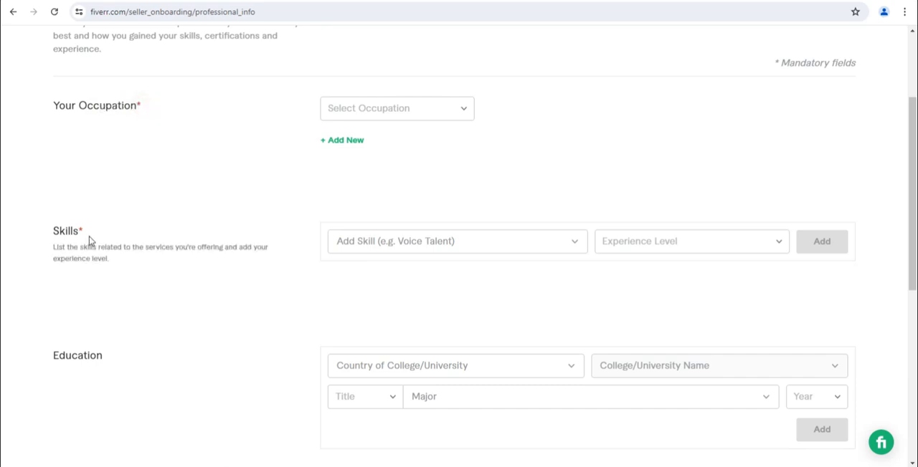
scroll(89, 236, "down", 6)
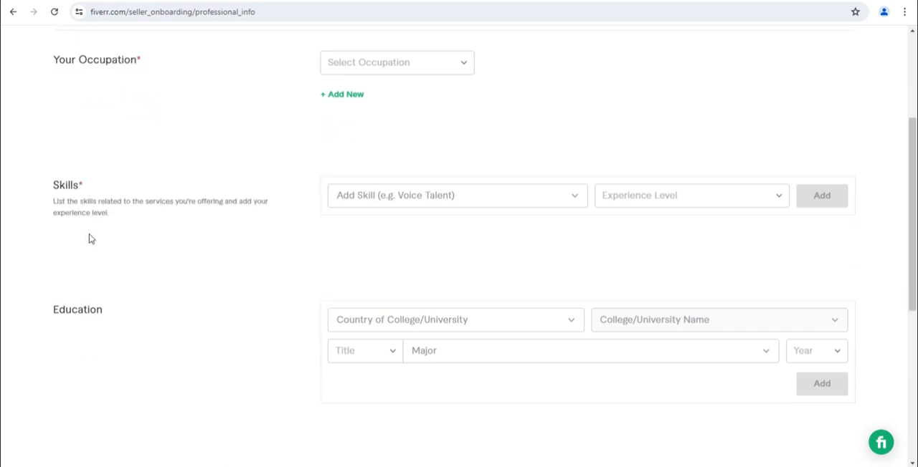
scroll(115, 343, "up", 2)
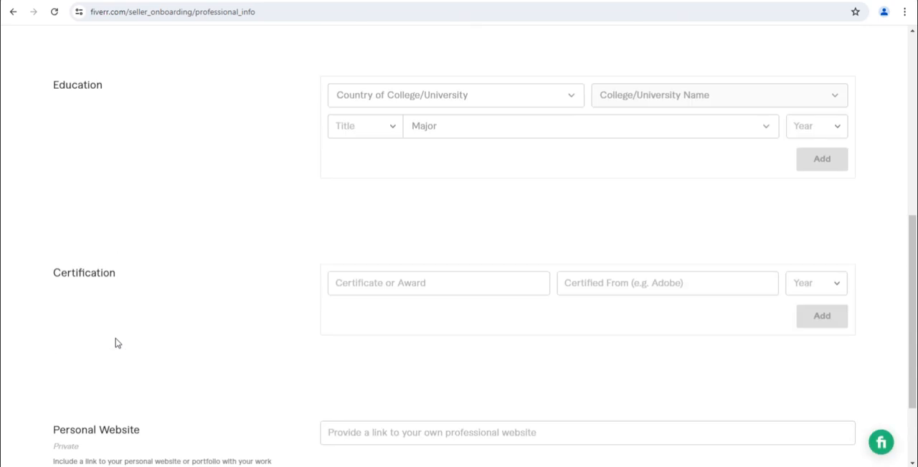
scroll(173, 258, "up", 4)
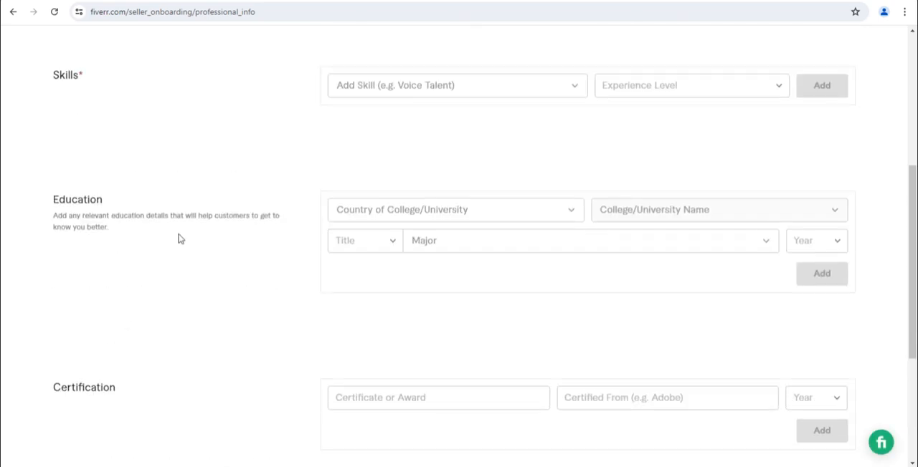
scroll(179, 239, "up", 1)
scroll(179, 238, "down", 1)
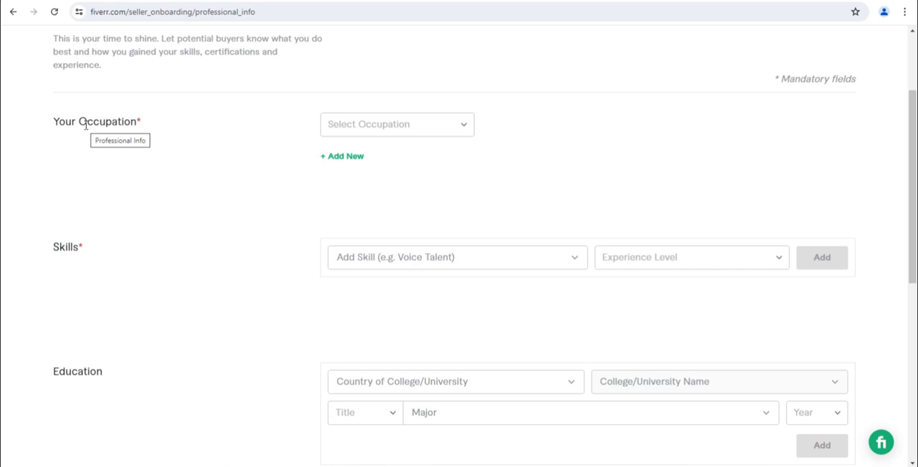
- Look through the available occupations and choose Graphics & Design as the seller's occupation
left_click(414, 131)
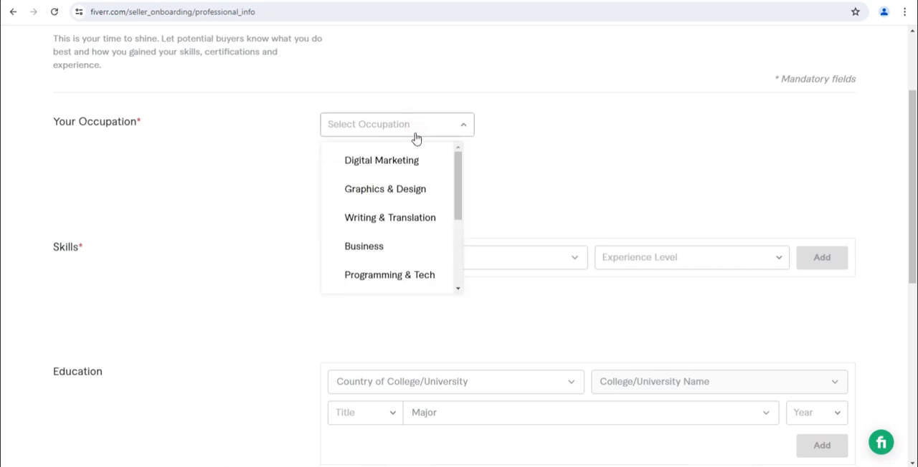
scroll(418, 195, "down", 1)
scroll(419, 195, "down", 1)
left_click_drag(459, 248, 462, 172)
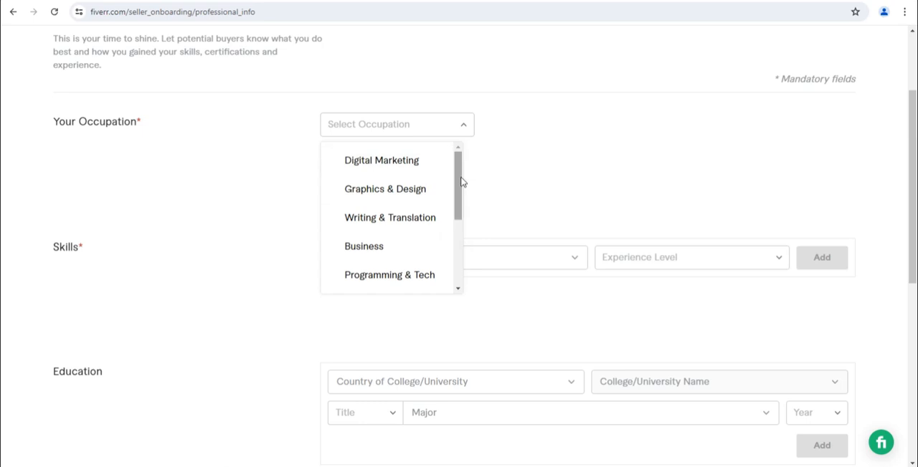
mouse_move(458, 178)
left_mouse_down()
mouse_move(457, 196)
mouse_move(456, 164)
left_mouse_up()
left_click(418, 189)
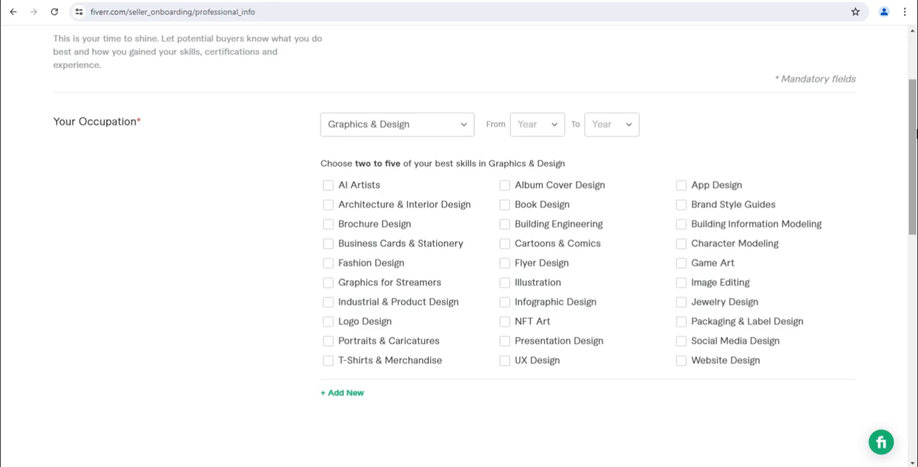
- Set the Graphics & Design occupation period from 2014 to 2024
left_click(552, 135)
scroll(545, 191, "down", 4)
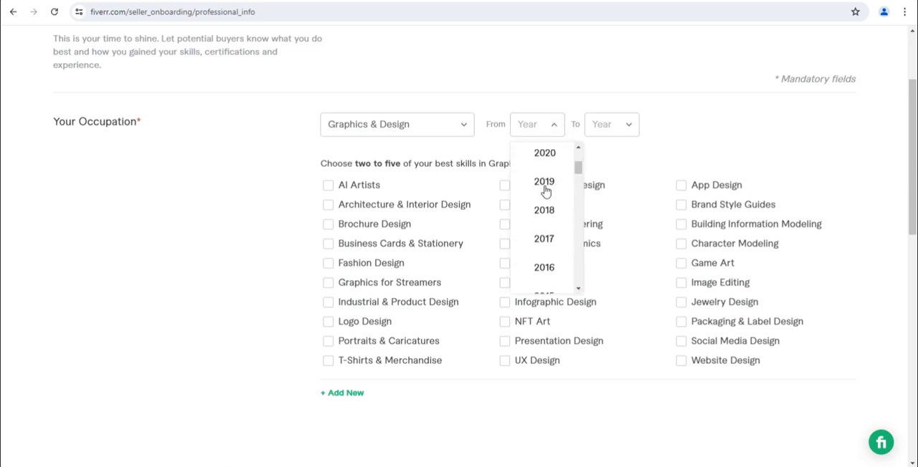
scroll(544, 190, "up", 1)
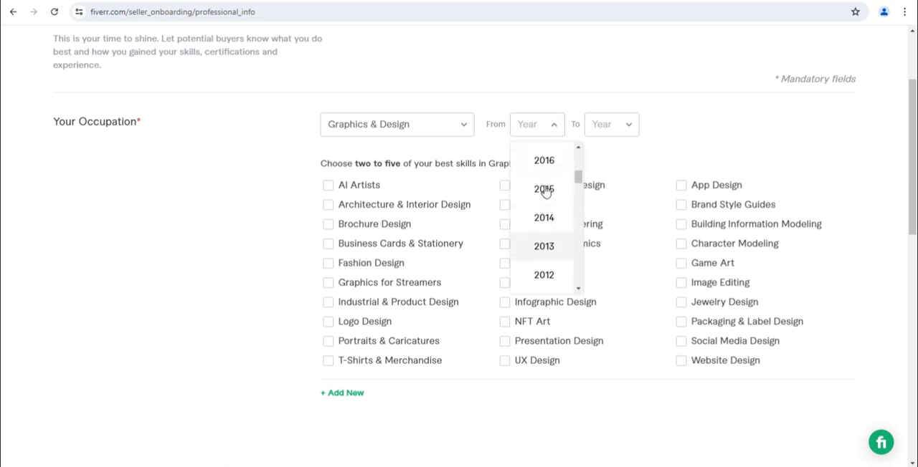
left_click(543, 221)
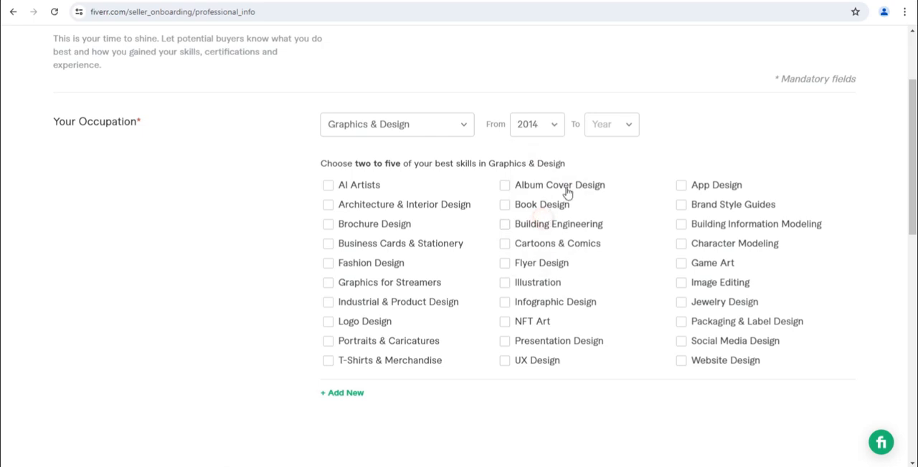
left_click(624, 126)
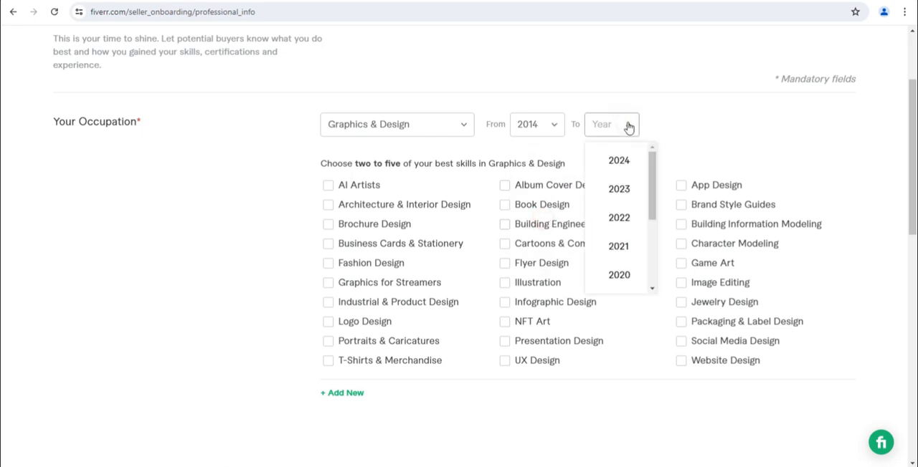
left_click(618, 176)
- Change the start year of the Graphics & Design occupation to 2012
left_click(547, 129)
scroll(541, 179, "up", 1)
scroll(541, 182, "down", 2)
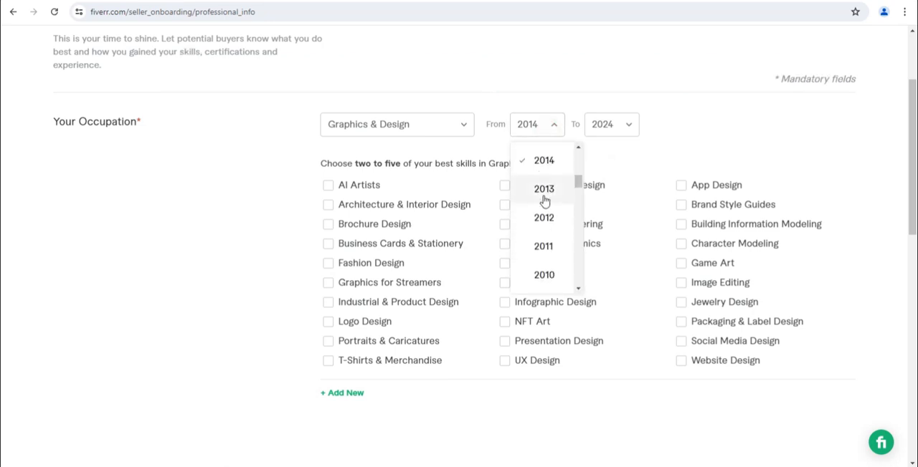
left_click(549, 221)
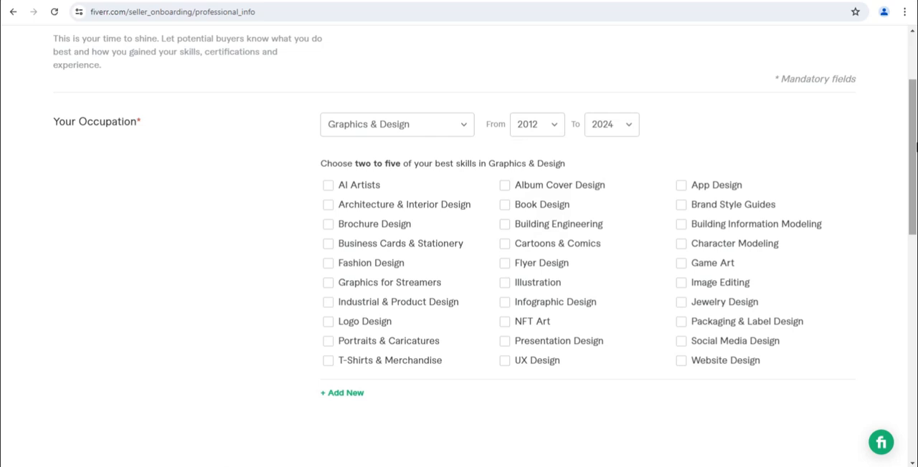
- Select Flyer Design, Logo Design, Social Media Design and Business Cards & Stationery as the best skills in Graphics & Design
left_click_drag(915, 147, 916, 156)
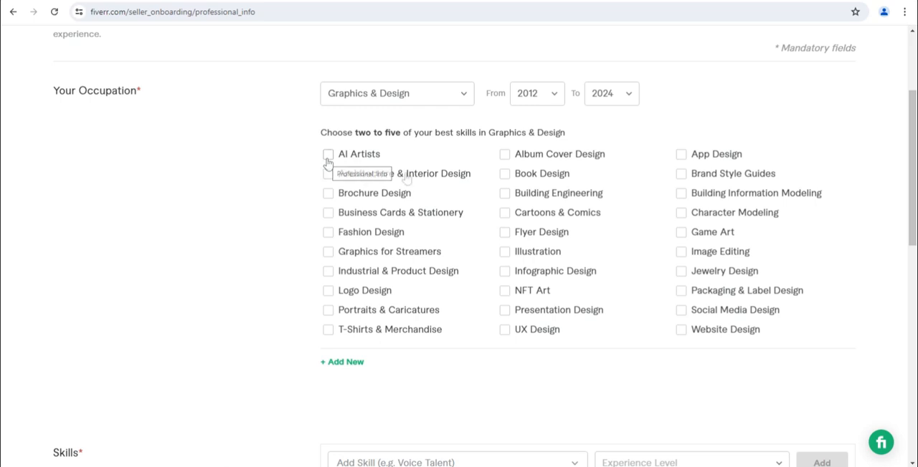
left_click(506, 233)
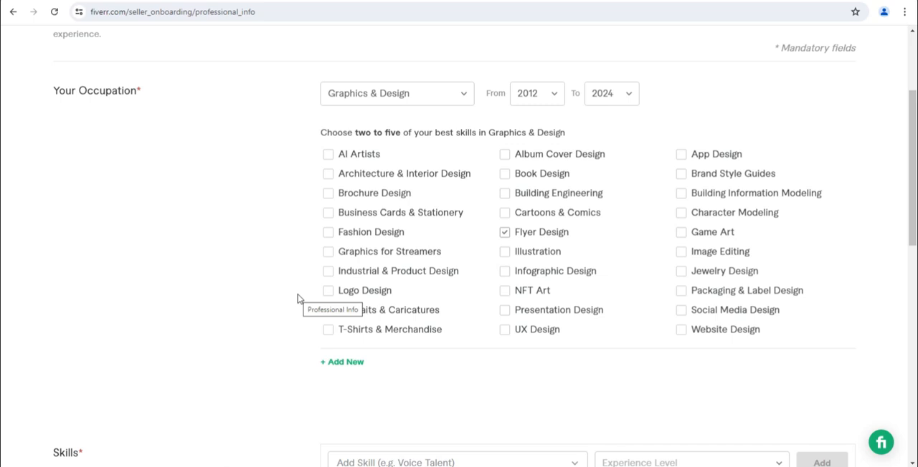
left_click(328, 290)
left_click(681, 311)
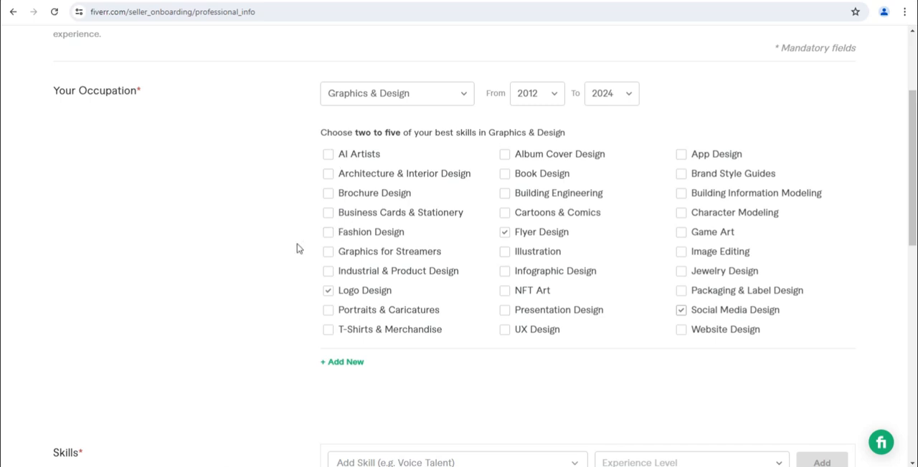
left_click(328, 213)
- Add Animated GIFs at the Expert level to the profile's skills
scroll(201, 256, "down", 2)
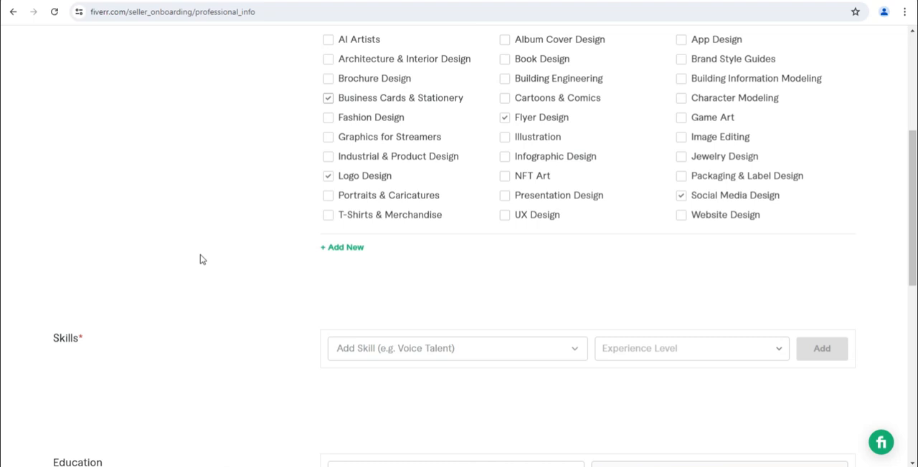
scroll(200, 258, "down", 2)
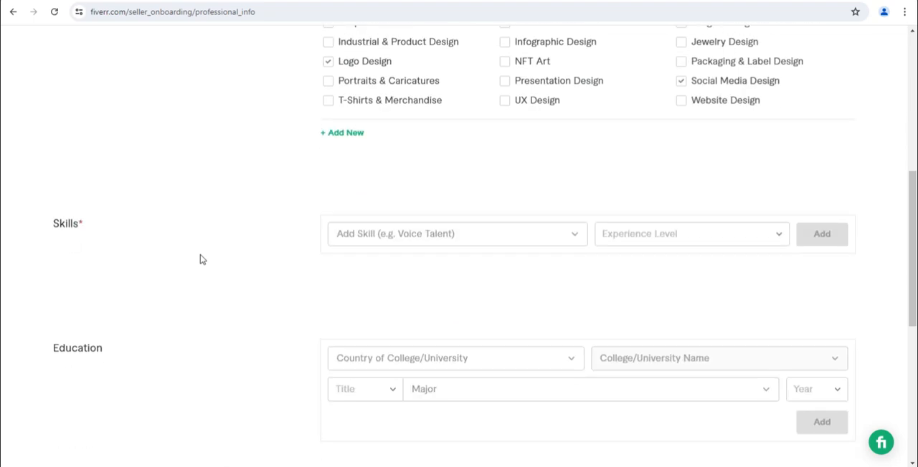
left_click(478, 243)
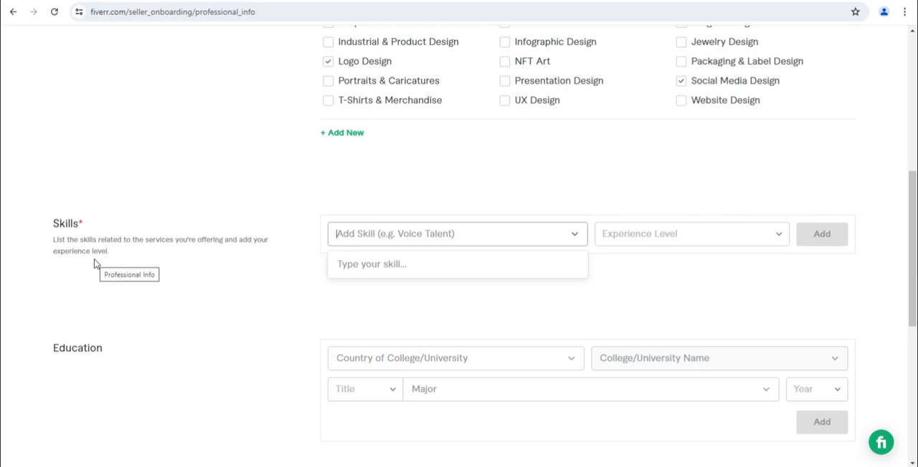
type("gif")
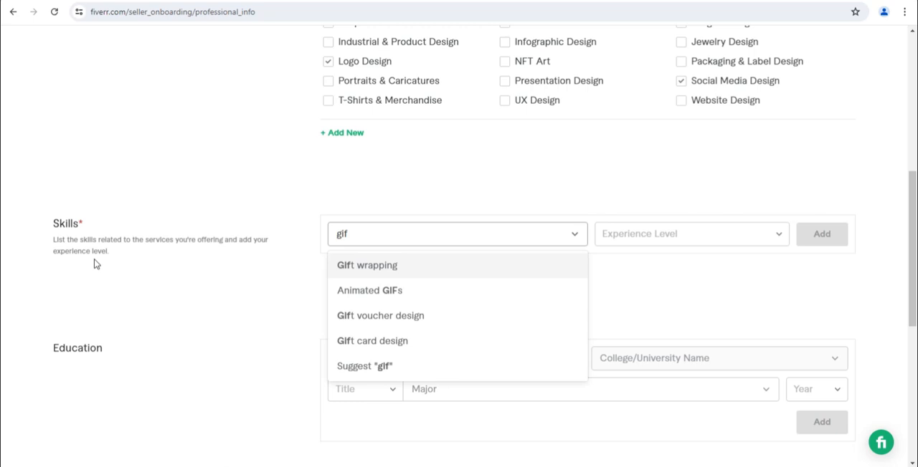
left_click(363, 292)
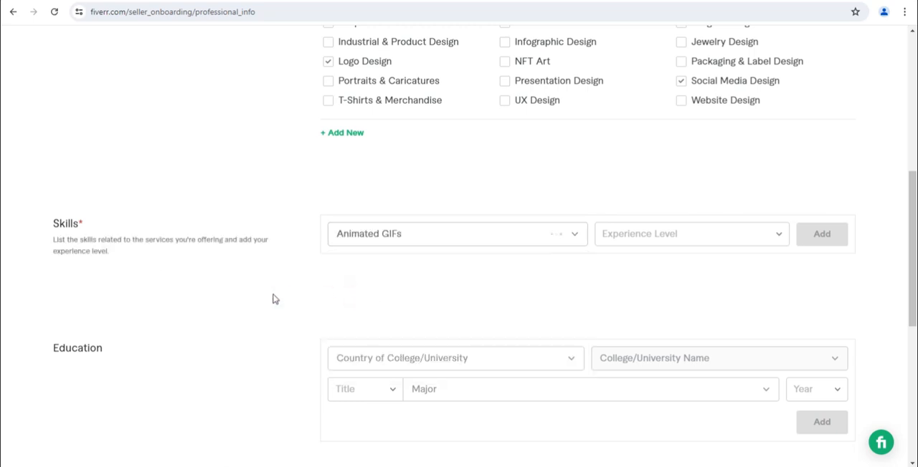
left_click(720, 239)
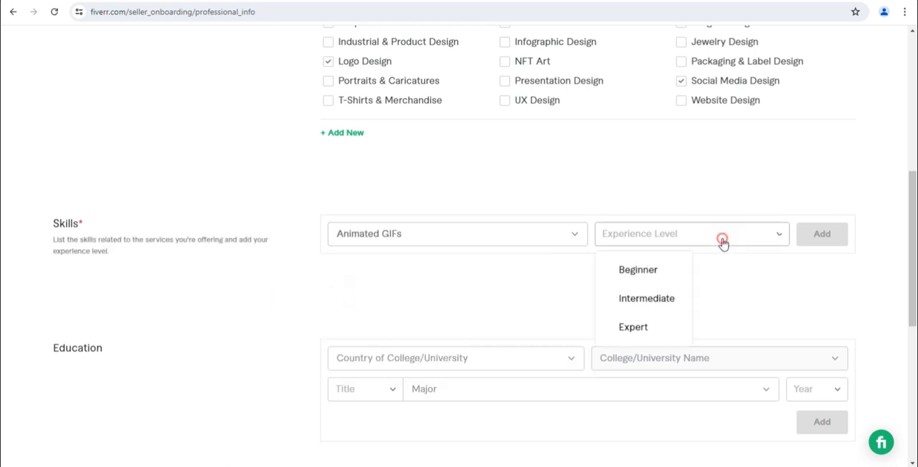
left_click(634, 330)
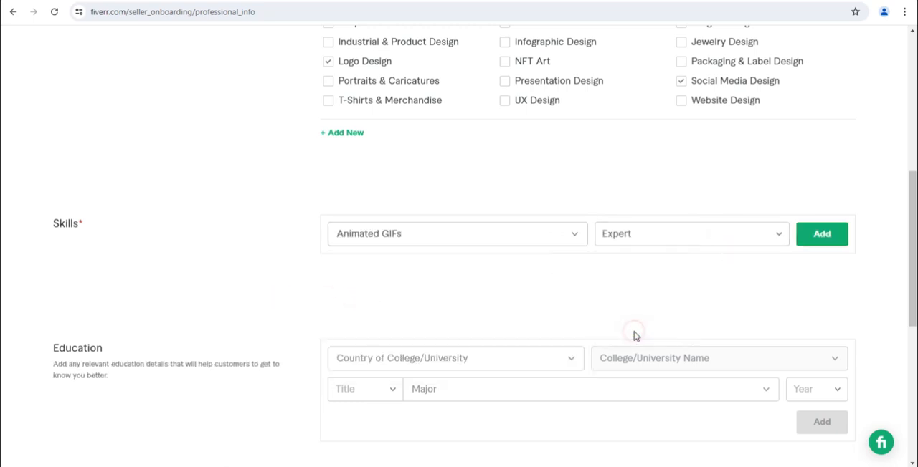
left_click(835, 242)
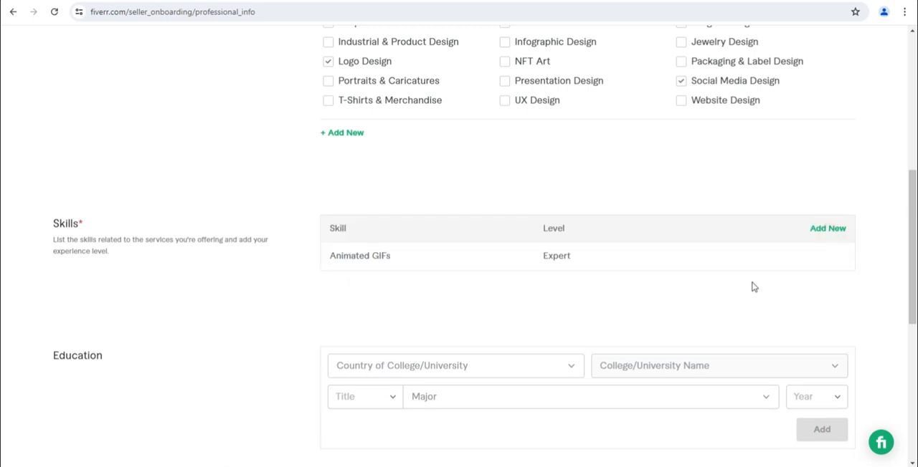
- Add Graphic editing as a second profile skill at the Intermediate level
left_click(826, 228)
left_click(484, 241)
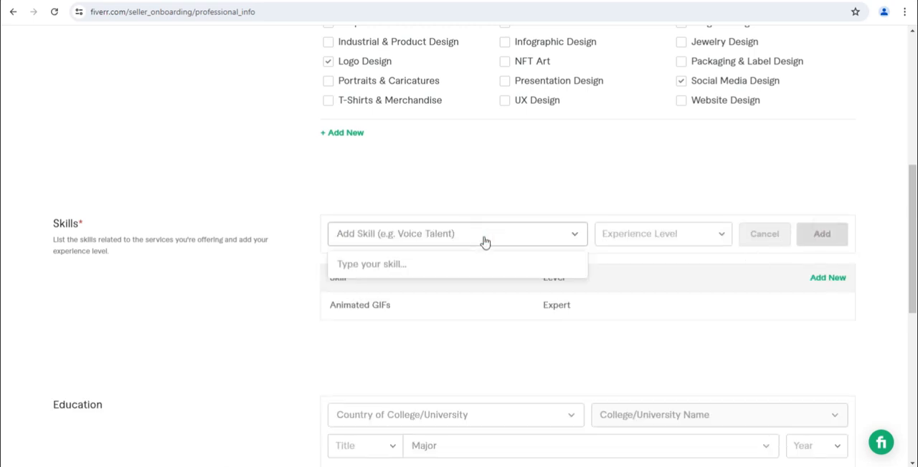
type("g")
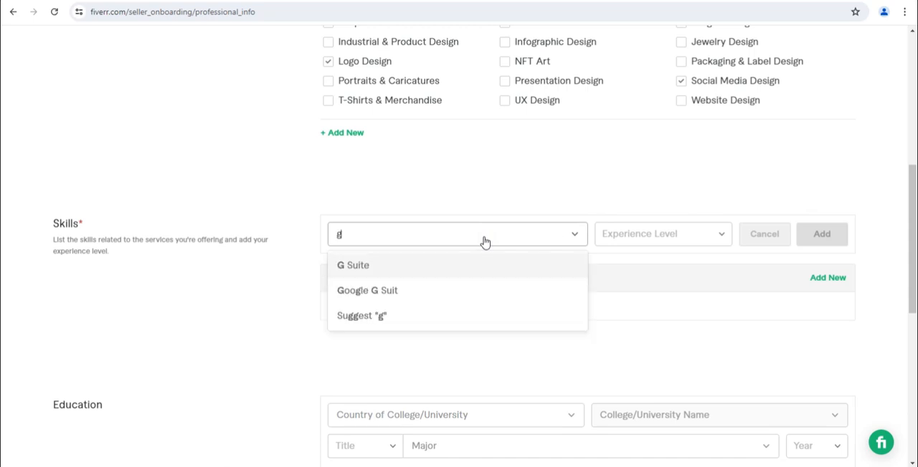
type("raphic")
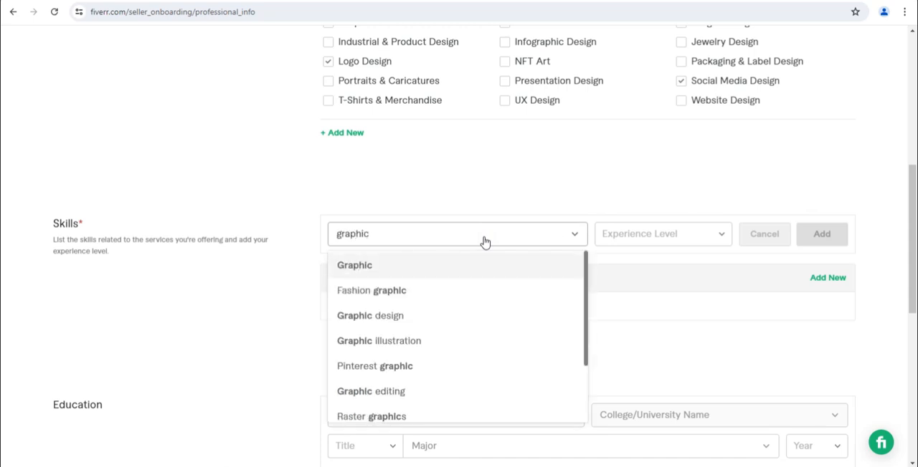
left_click(380, 391)
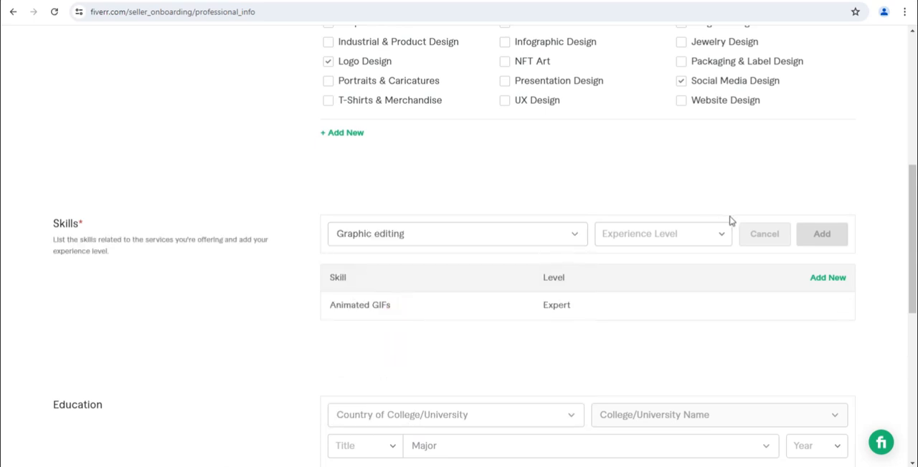
left_click(722, 240)
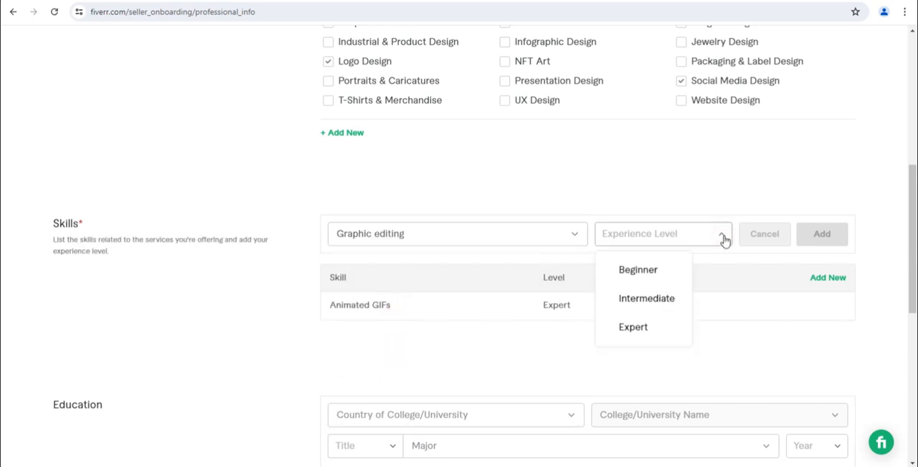
left_click(646, 302)
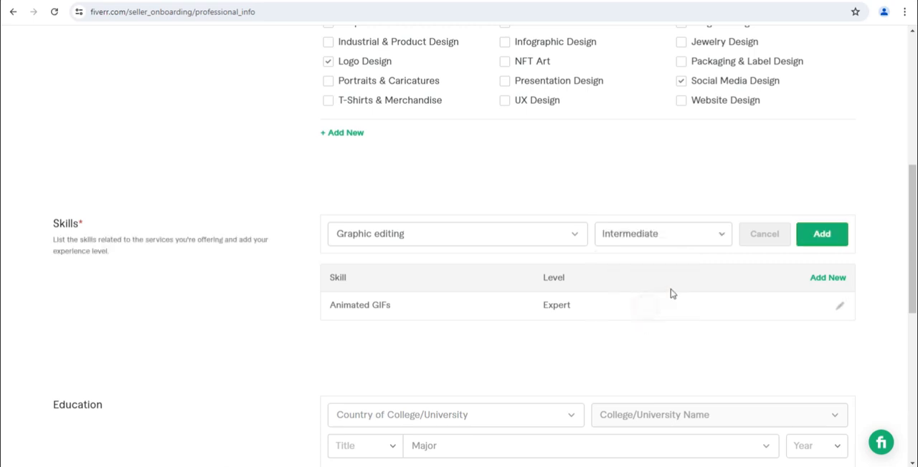
left_click(823, 239)
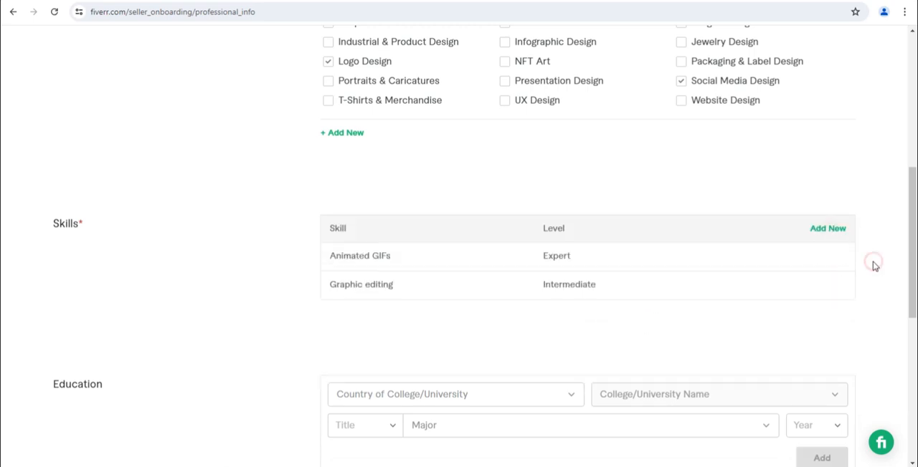
- Leave the Education, Certification and Personal Website sections blank and continue from the Professional Info page
scroll(872, 264, "down", 3)
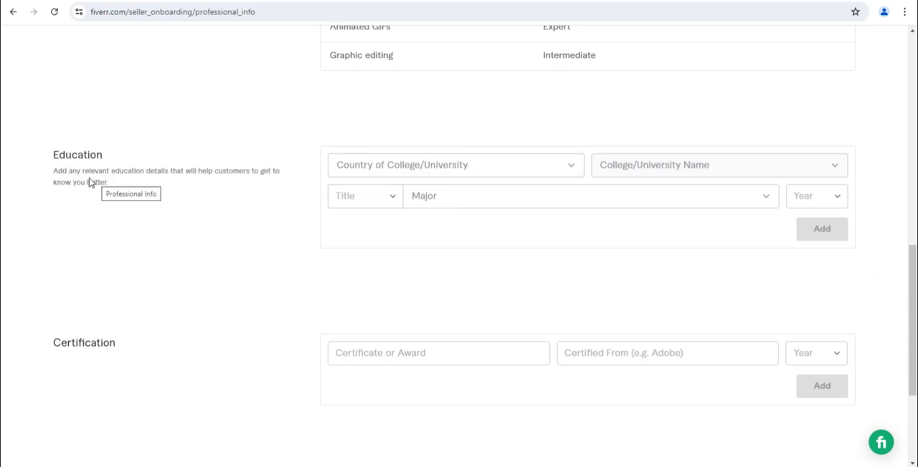
left_click_drag(82, 170, 161, 170)
left_click(178, 173)
left_click(445, 163)
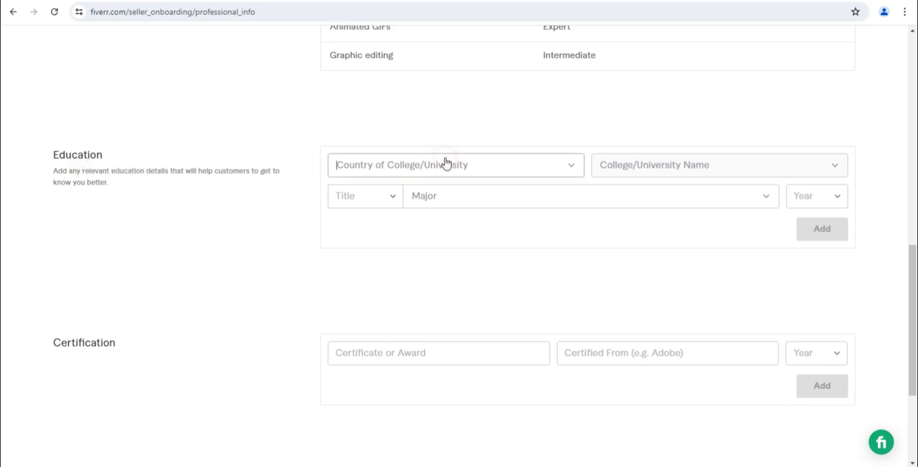
scroll(445, 163, "down", 3)
left_click_drag(59, 316, 144, 318)
left_click(133, 316)
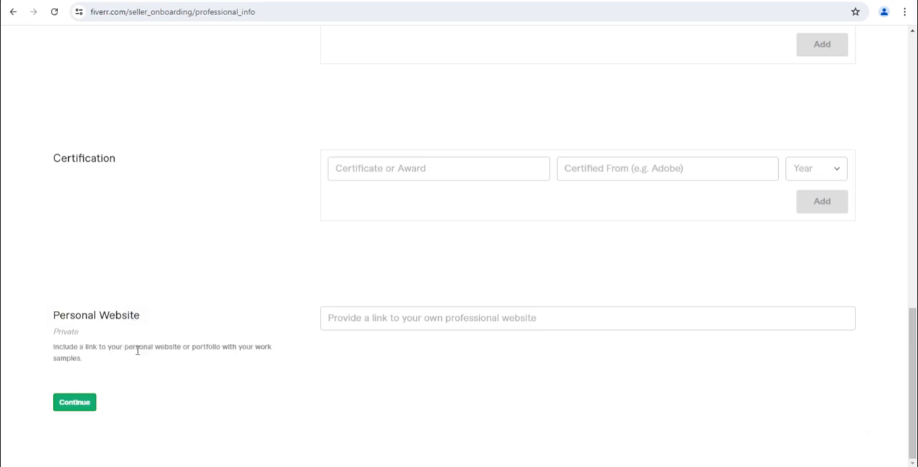
left_click(81, 403)
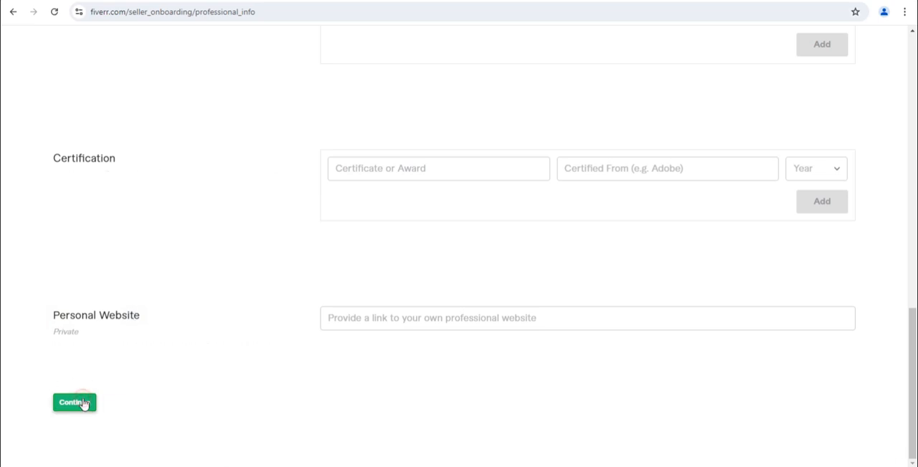